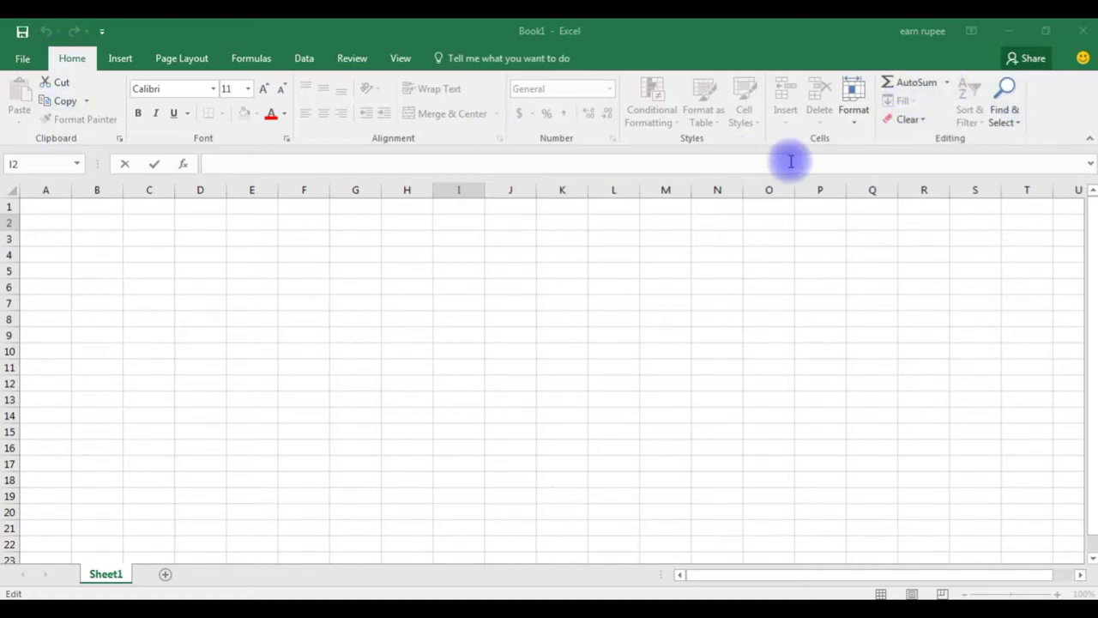
Enter 1 in D3 and drag-fill the series 1–13 down to D15, then delete it.
left_click(61, 223)
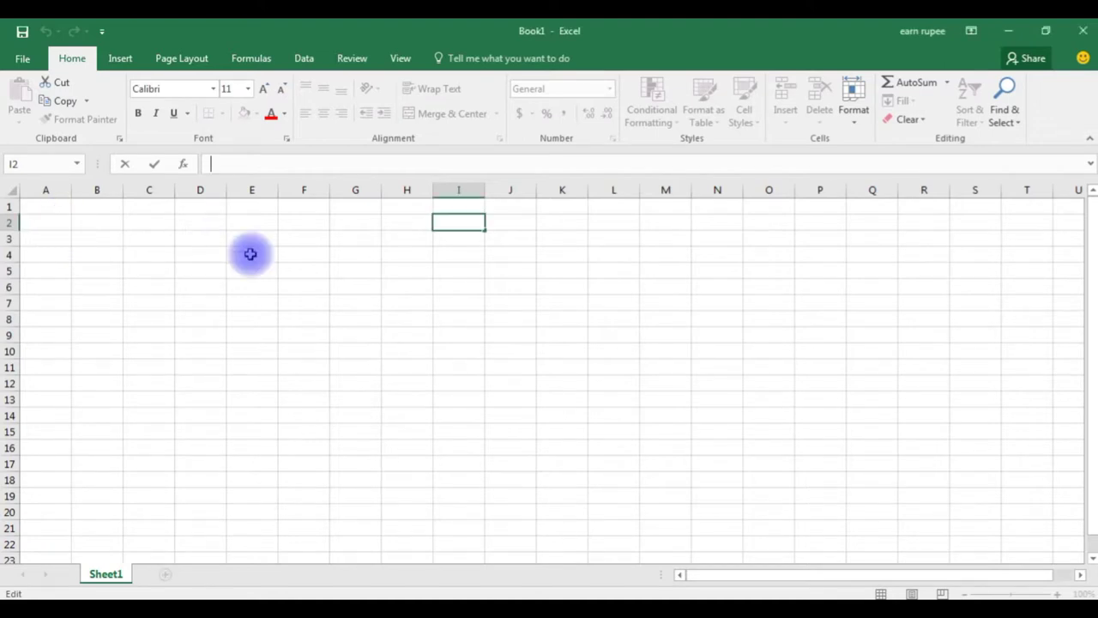
left_click(183, 244)
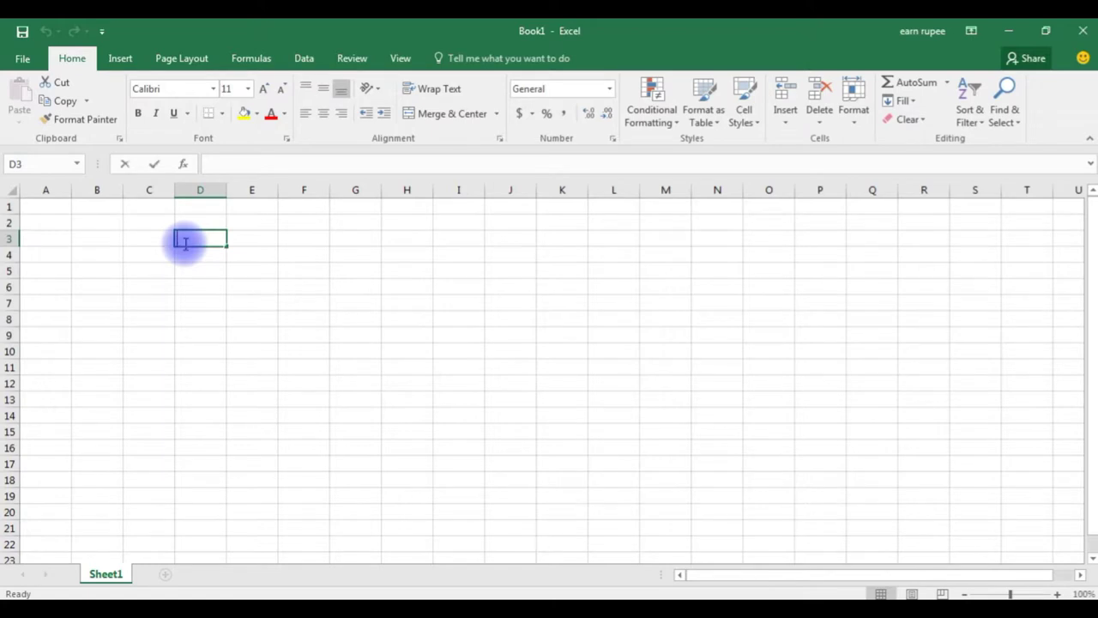
type("1")
key("Return")
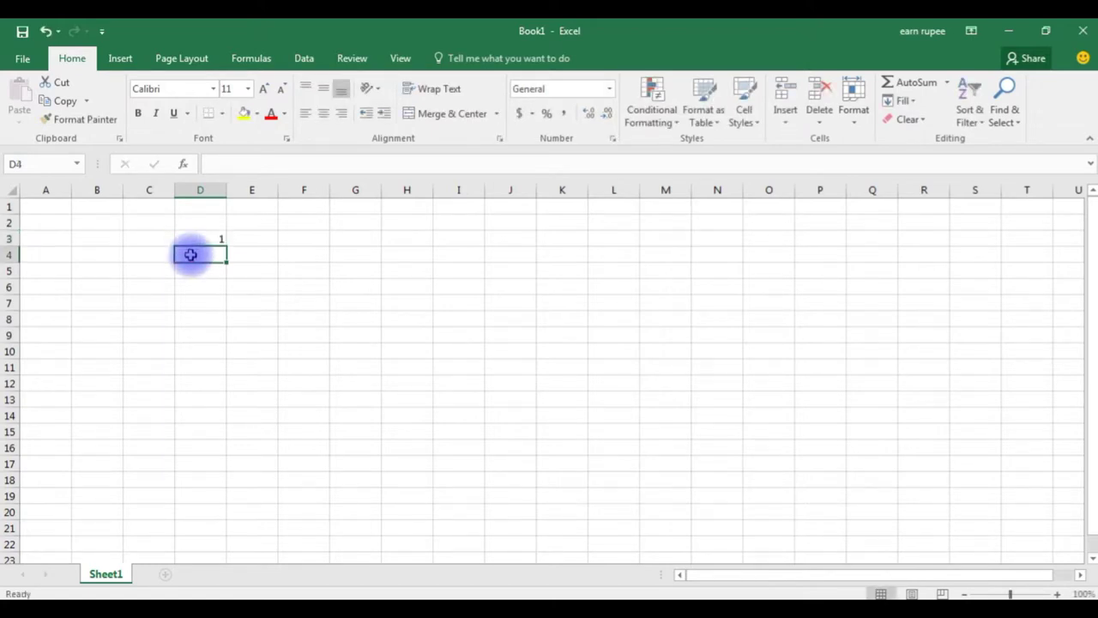
left_click(185, 241)
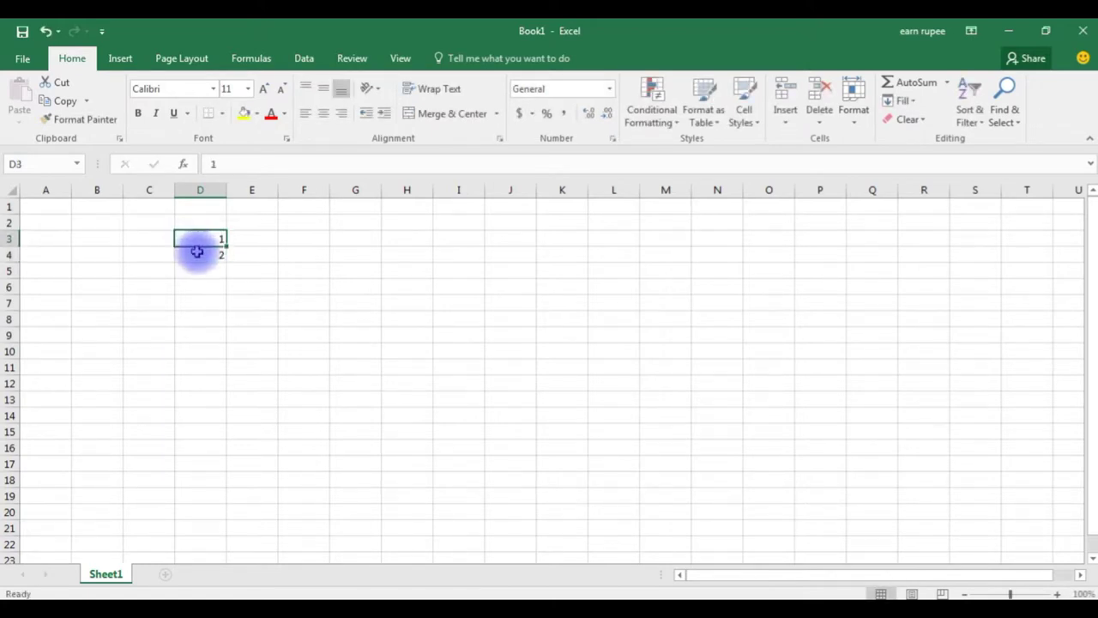
left_click_drag(220, 260, 223, 442)
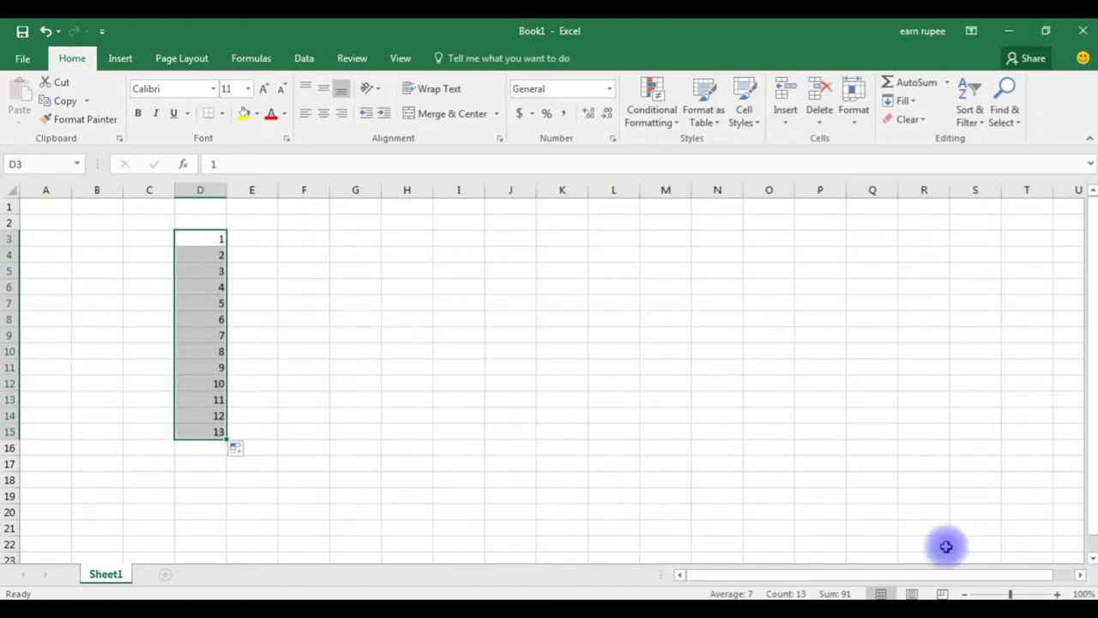
key("Delete")
left_click(93, 221)
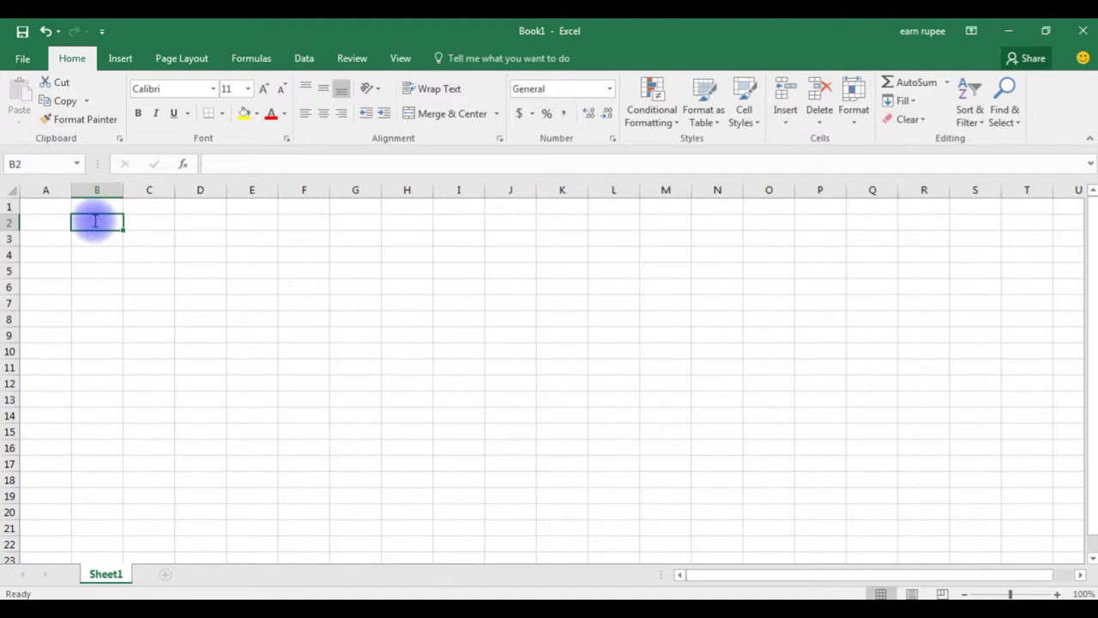
Enter 1 in B2 and fill a column series down column B, step 1, stopping at 500.
type("1")
key("ctrl+Return")
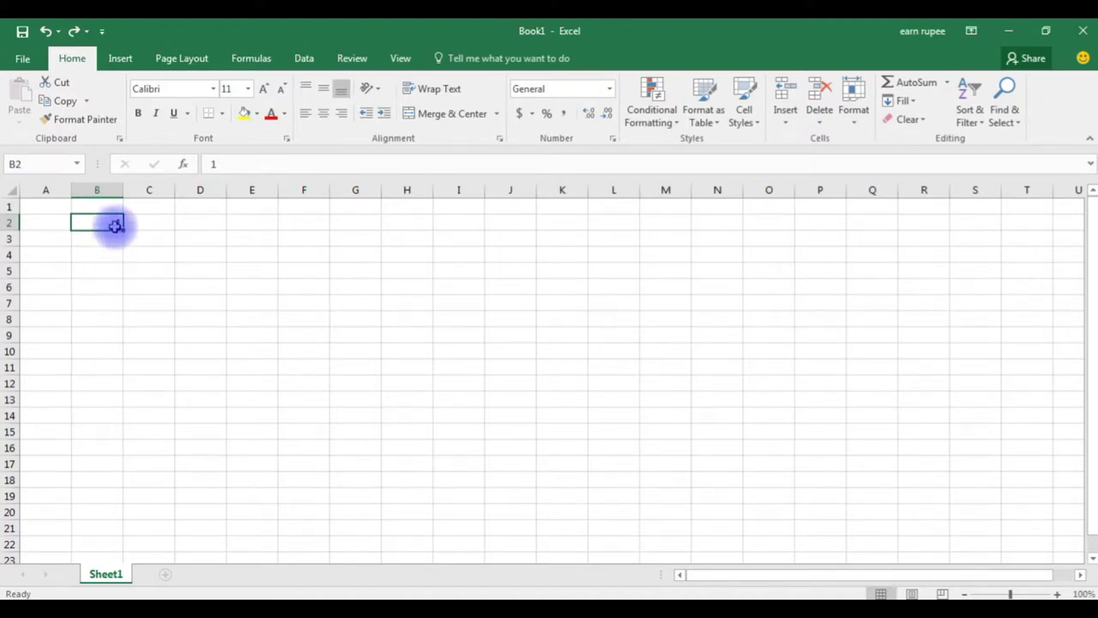
left_click(914, 102)
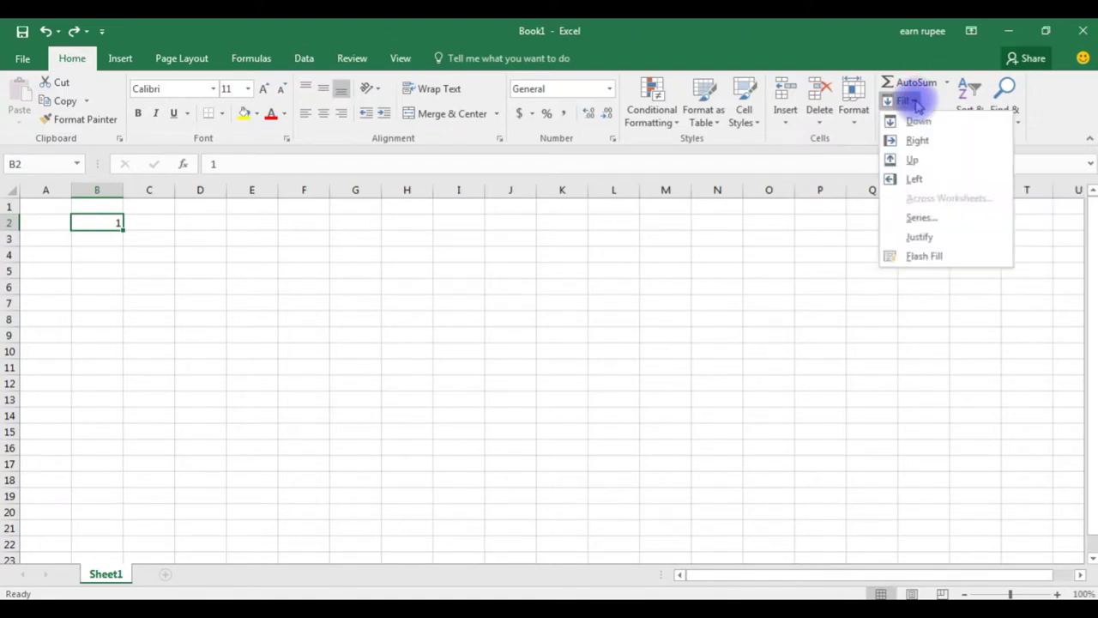
left_click(907, 217)
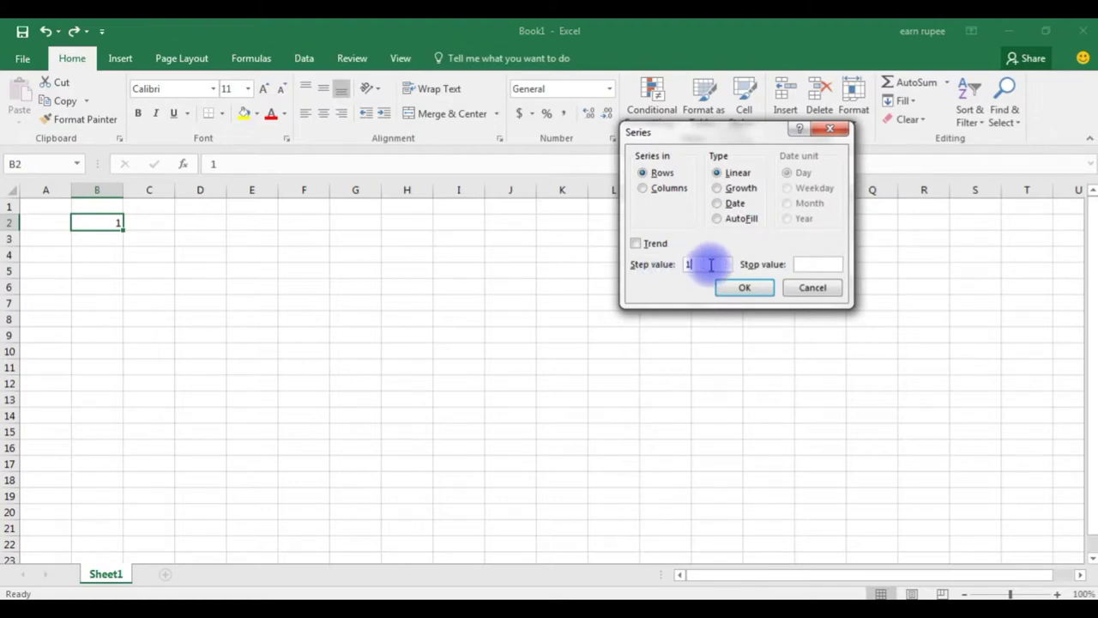
left_click(806, 265)
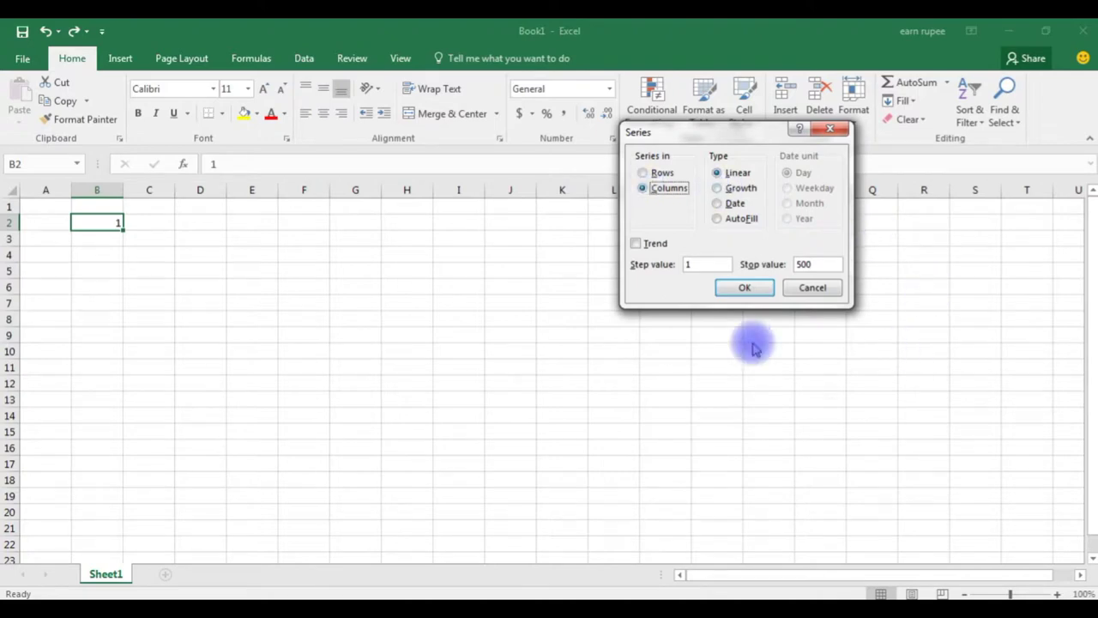
left_click(745, 289)
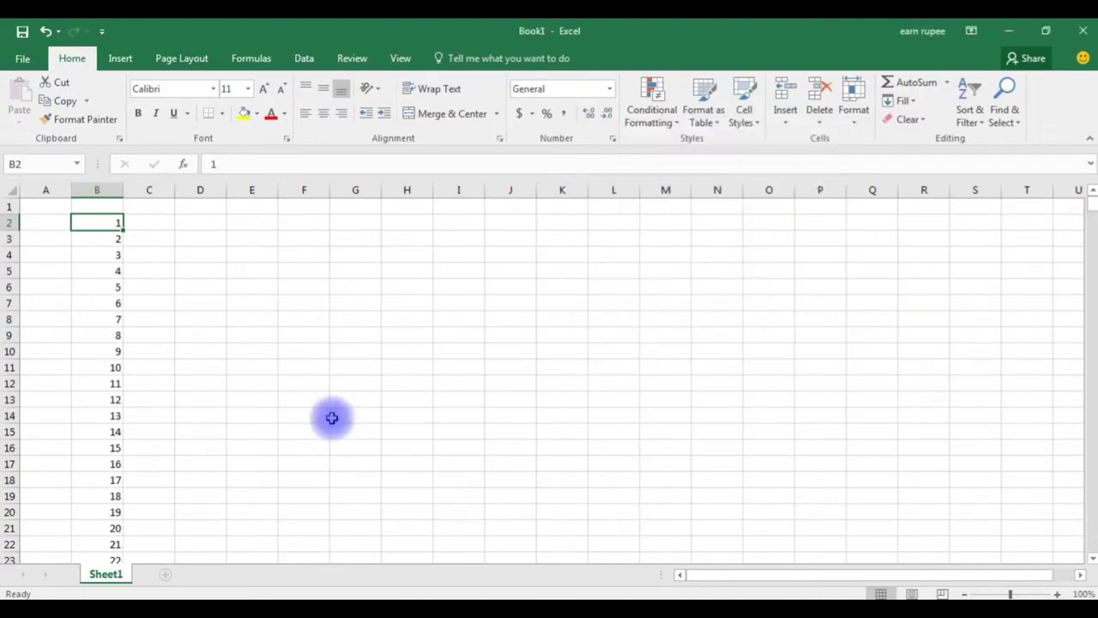
mouse_move(1087, 210)
left_mouse_down()
mouse_move(1090, 554)
mouse_move(1089, 204)
left_mouse_up()
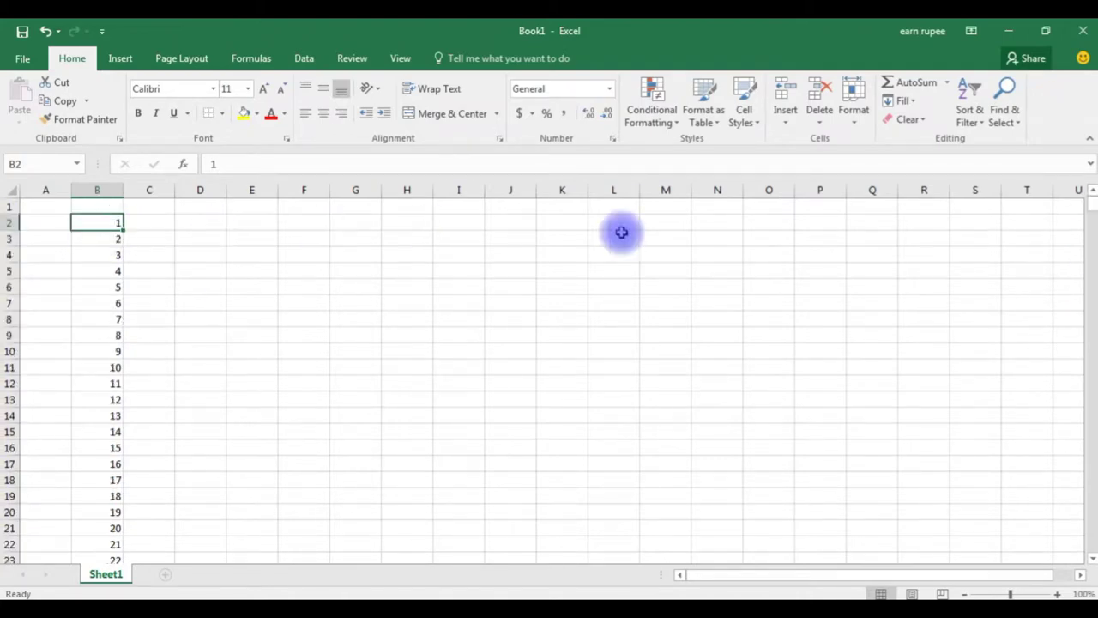
Fill row 2 from B2 across as a series stopping at 500.
left_click(902, 101)
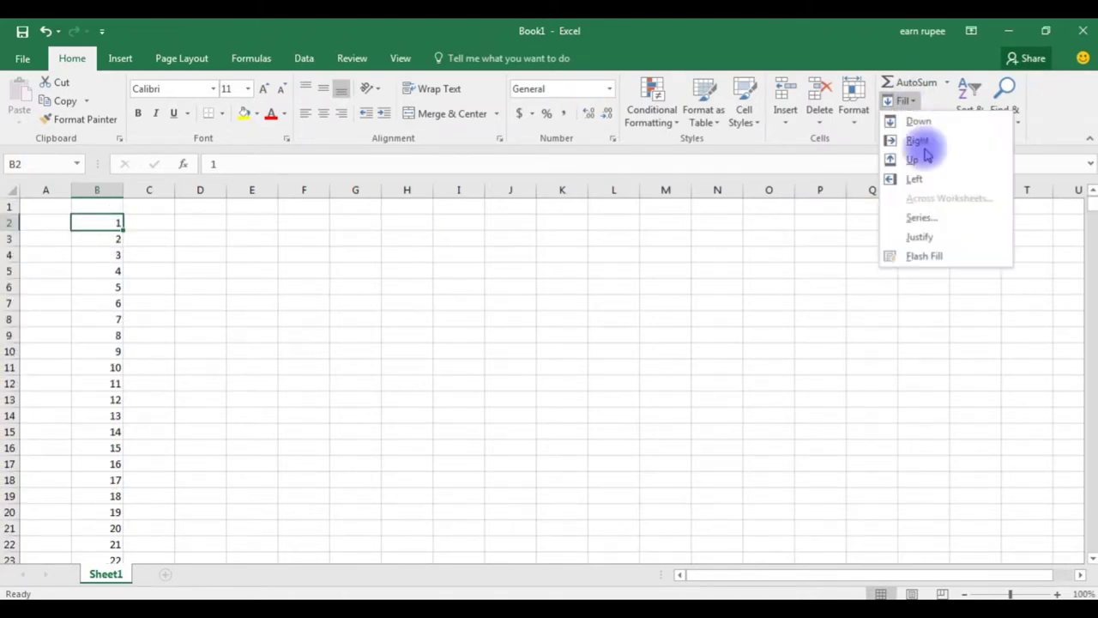
left_click(922, 217)
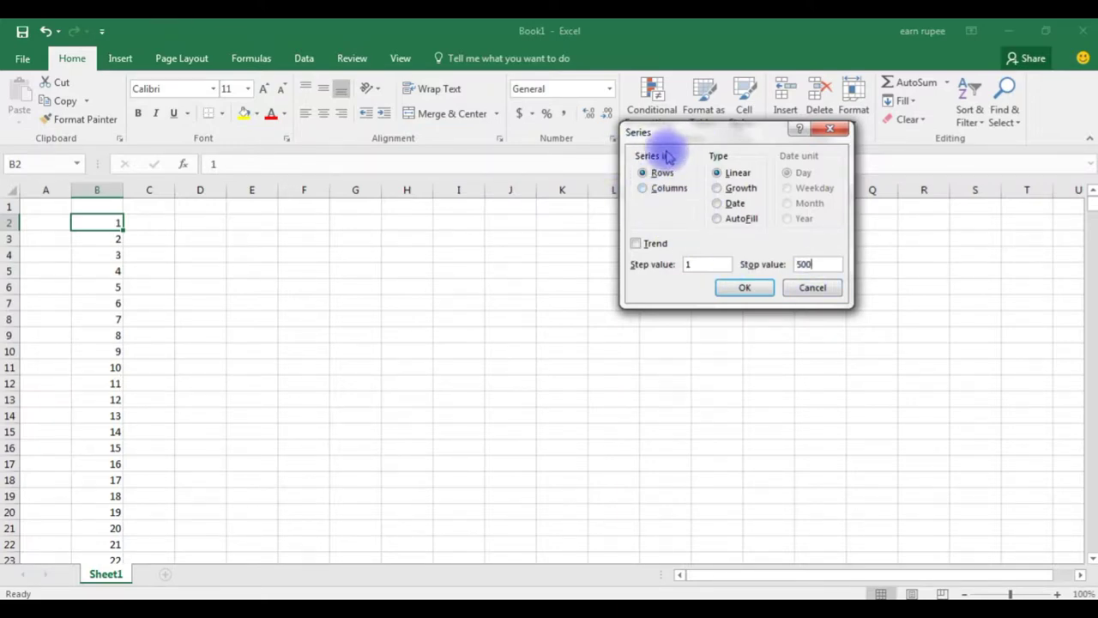
left_click(748, 289)
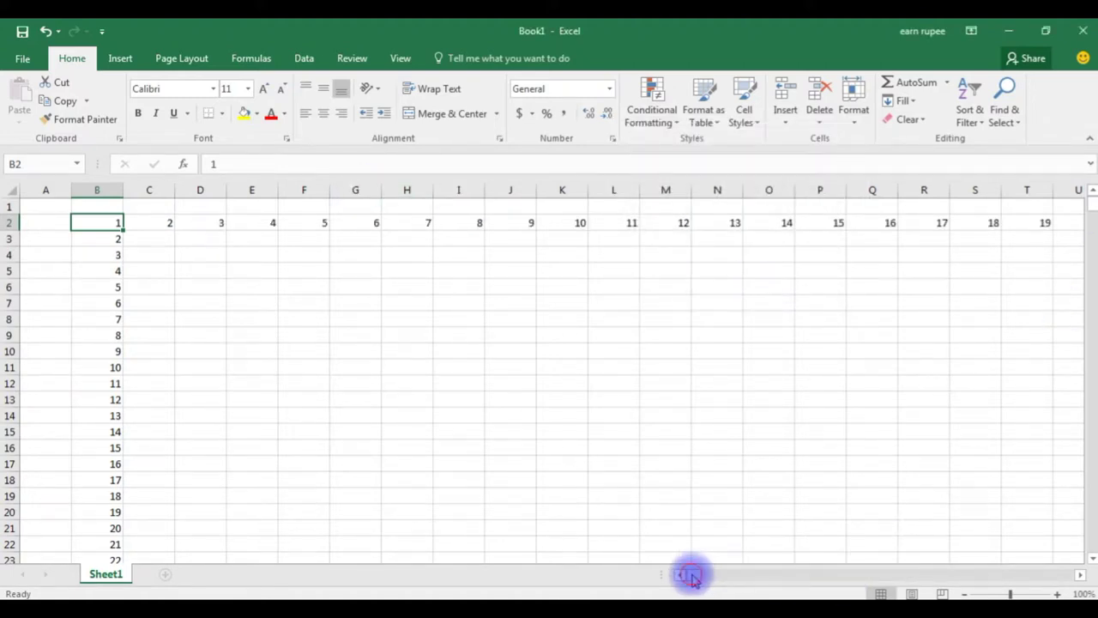
mouse_move(691, 577)
left_mouse_down()
mouse_move(1091, 584)
mouse_move(677, 584)
left_mouse_up()
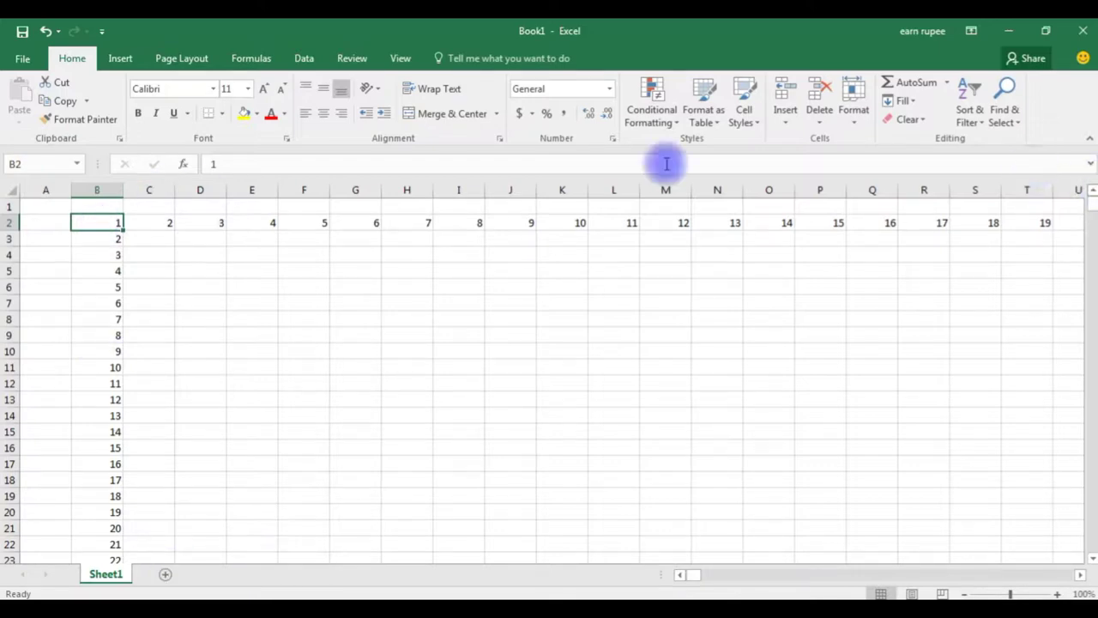
Enter 3 in D5 and fill a row series with step 3 and stop value 30.
left_click(196, 271)
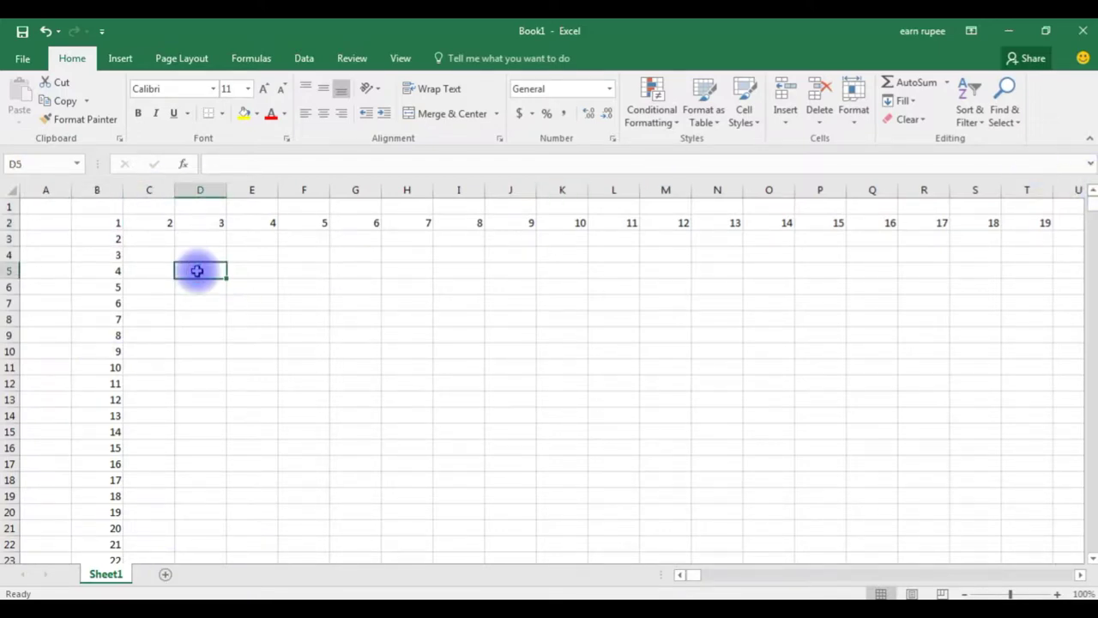
type("3")
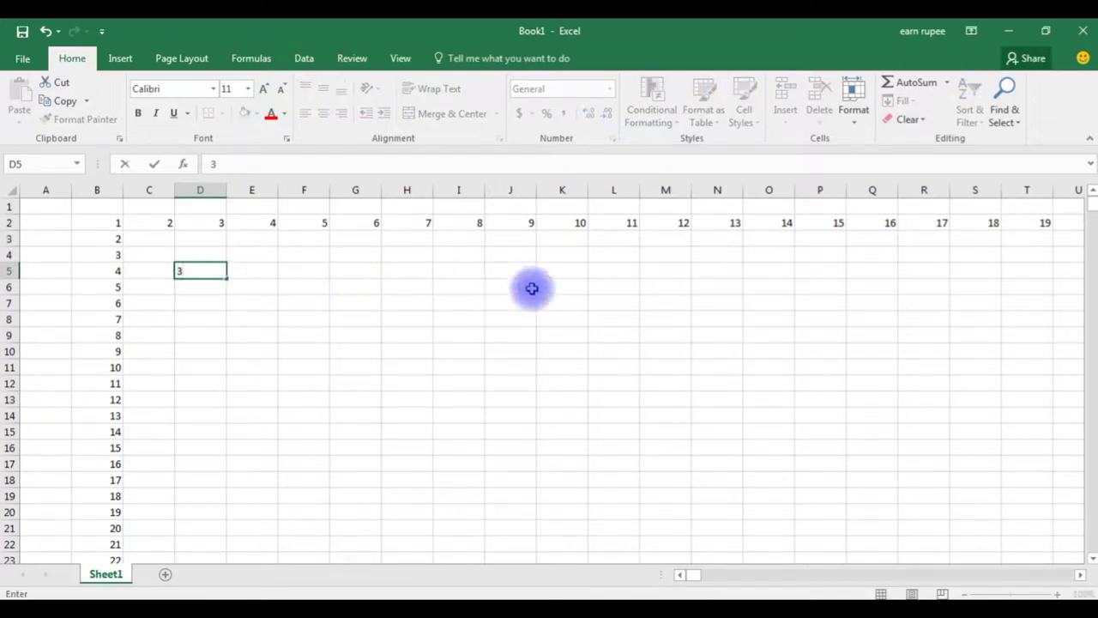
left_click(186, 268)
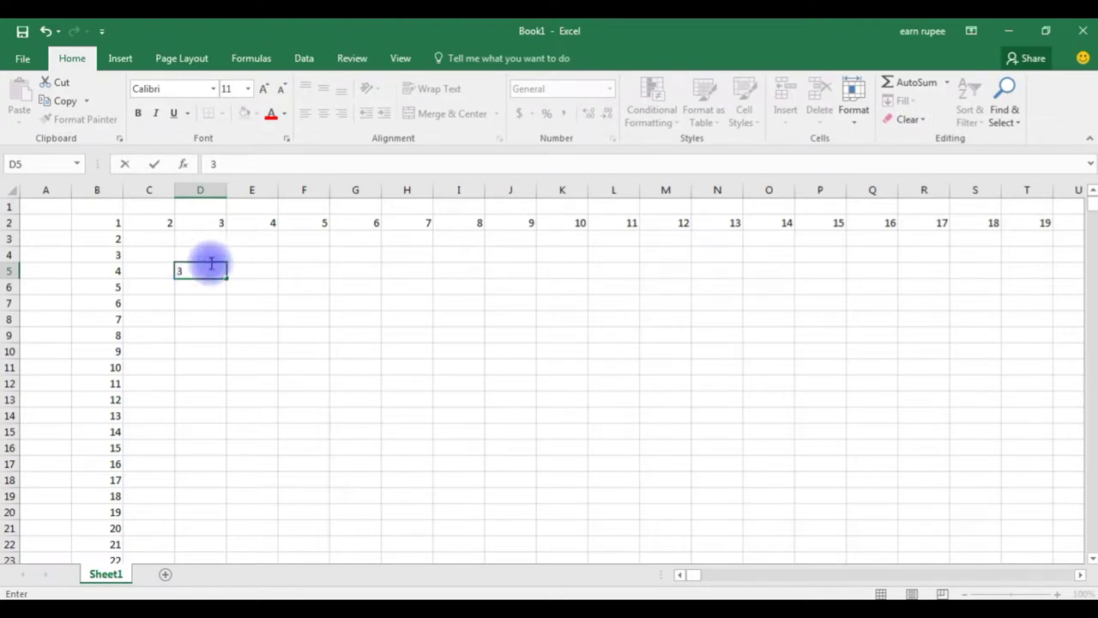
left_click(902, 101)
left_click(924, 225)
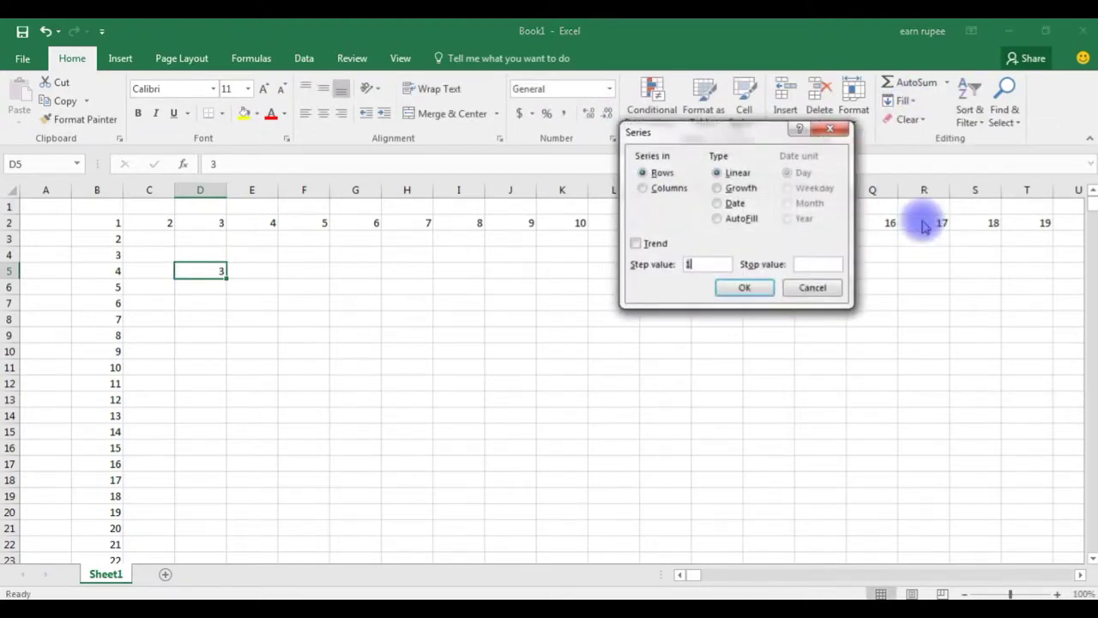
left_click(695, 264)
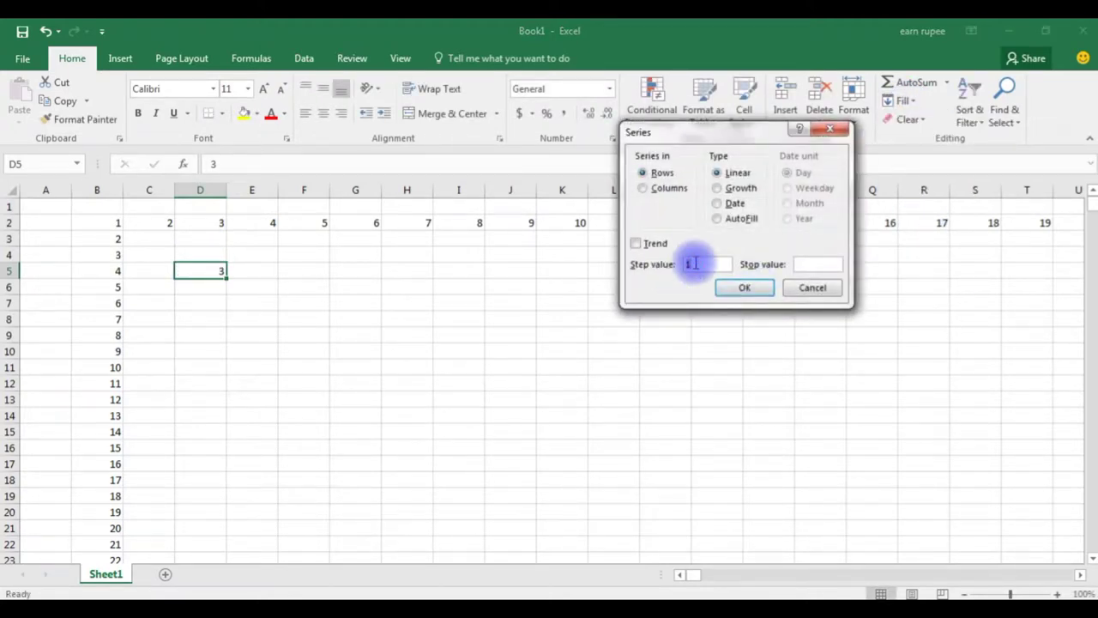
type("3")
left_click(809, 264)
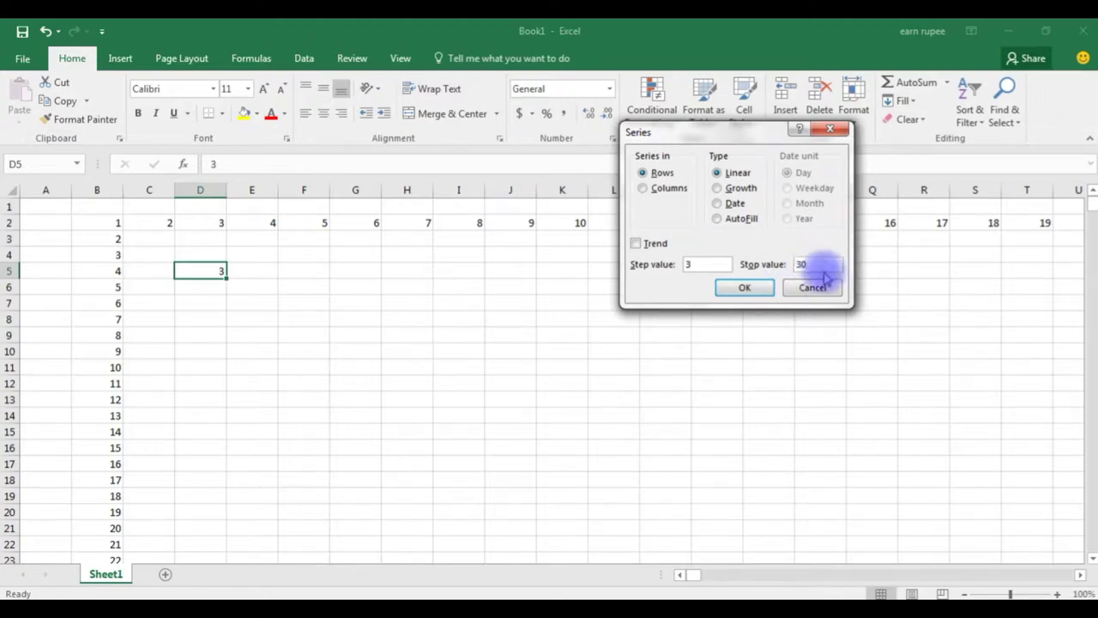
left_click(678, 175)
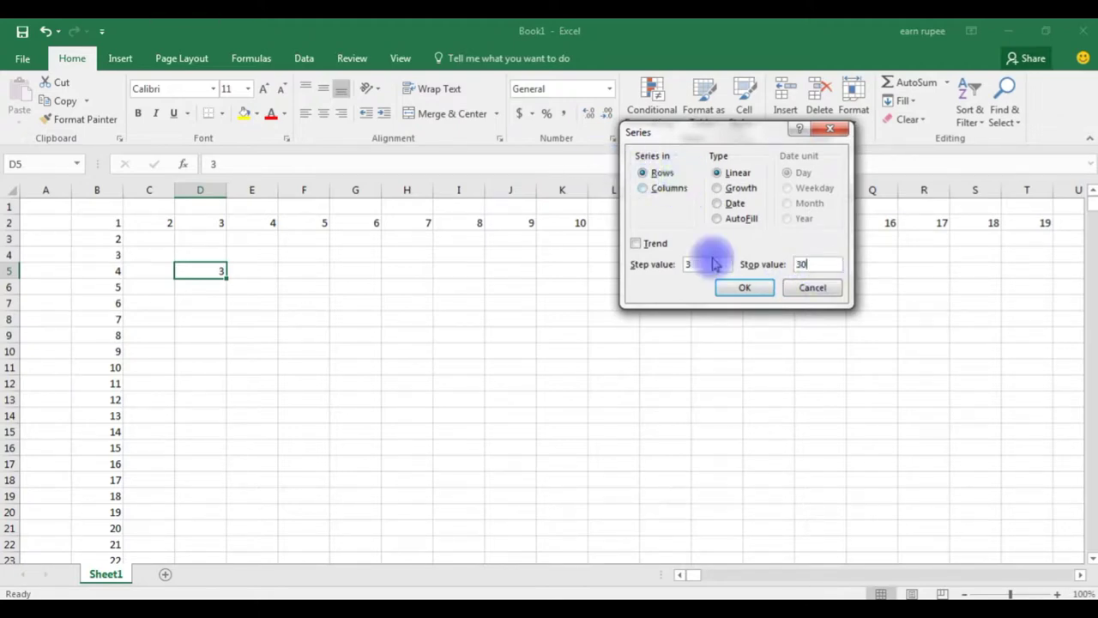
left_click(737, 288)
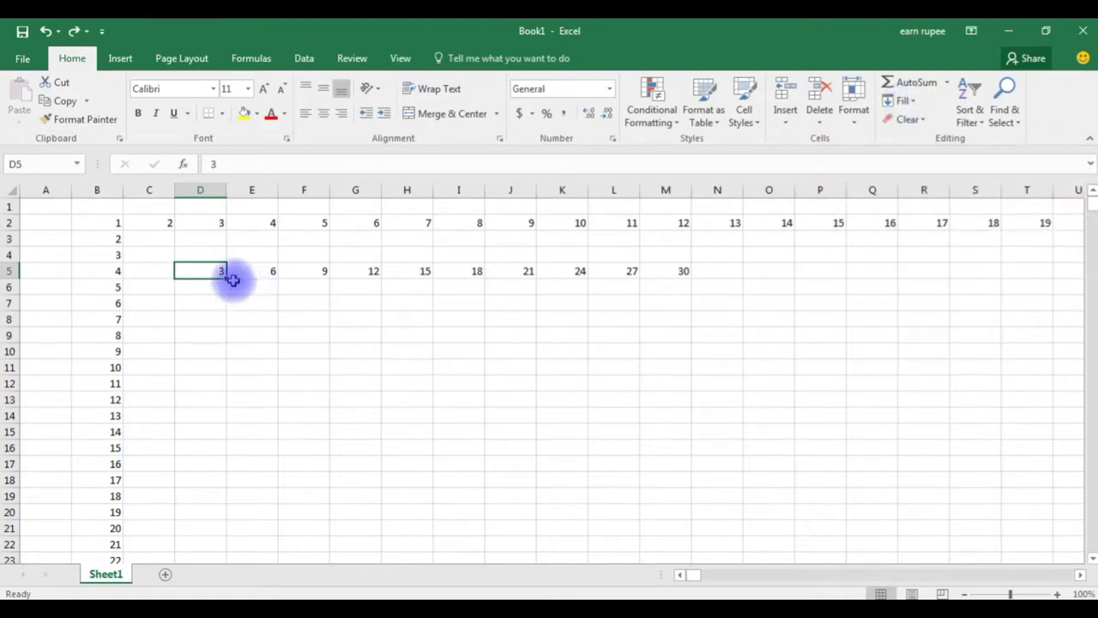
key("Return")
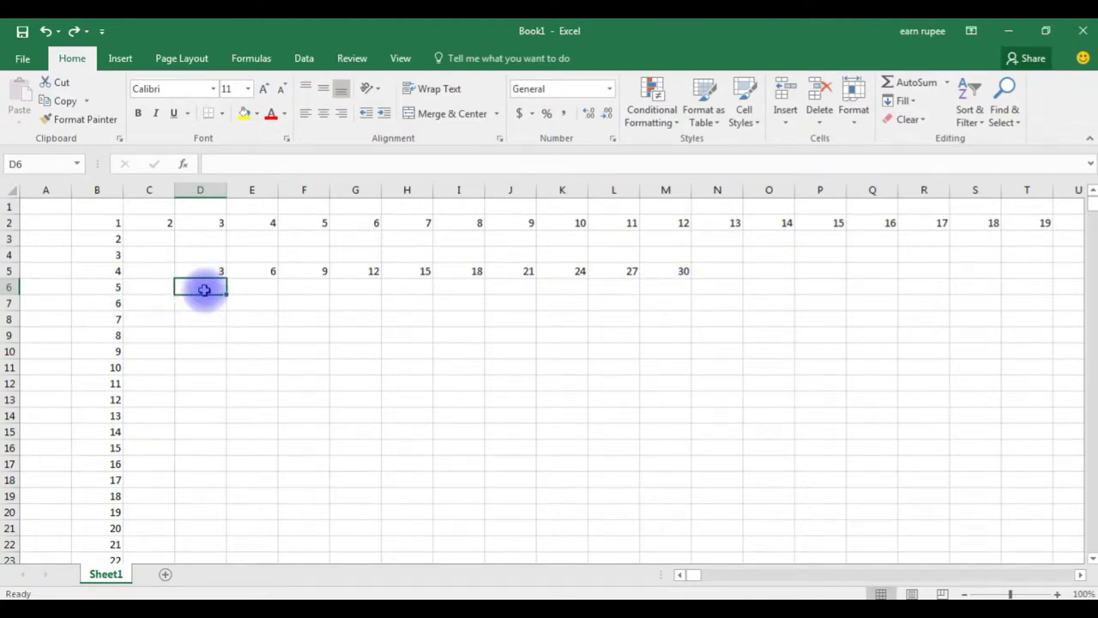
Copy row 5's 3–30 series into D6:M6 with Fill Down.
left_click(682, 288, "shift")
left_click_drag(683, 289, 686, 292)
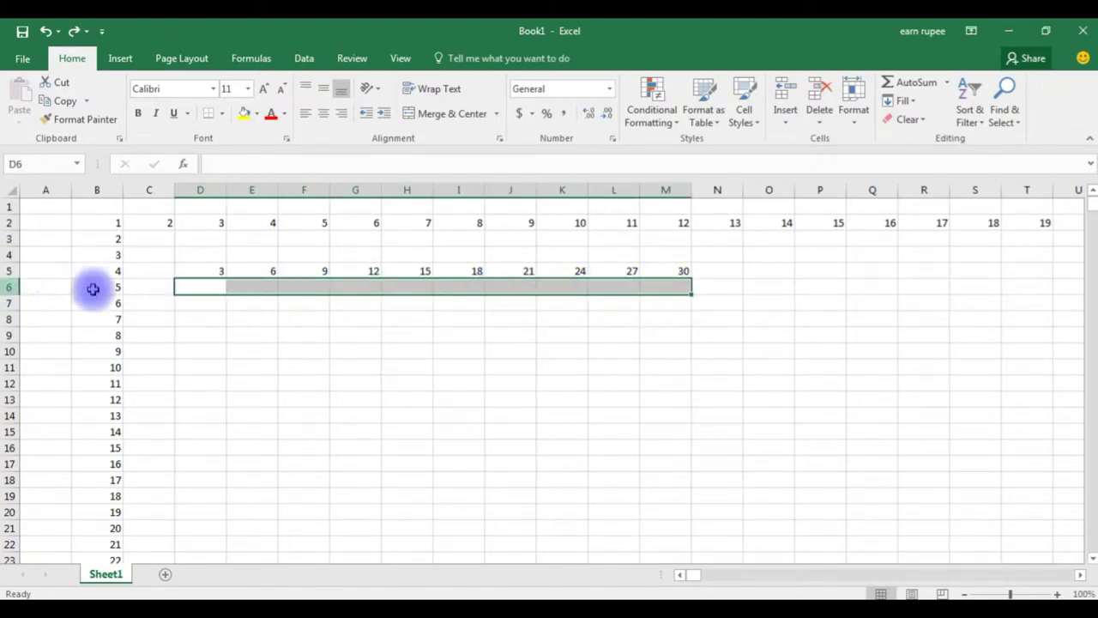
left_click(907, 102)
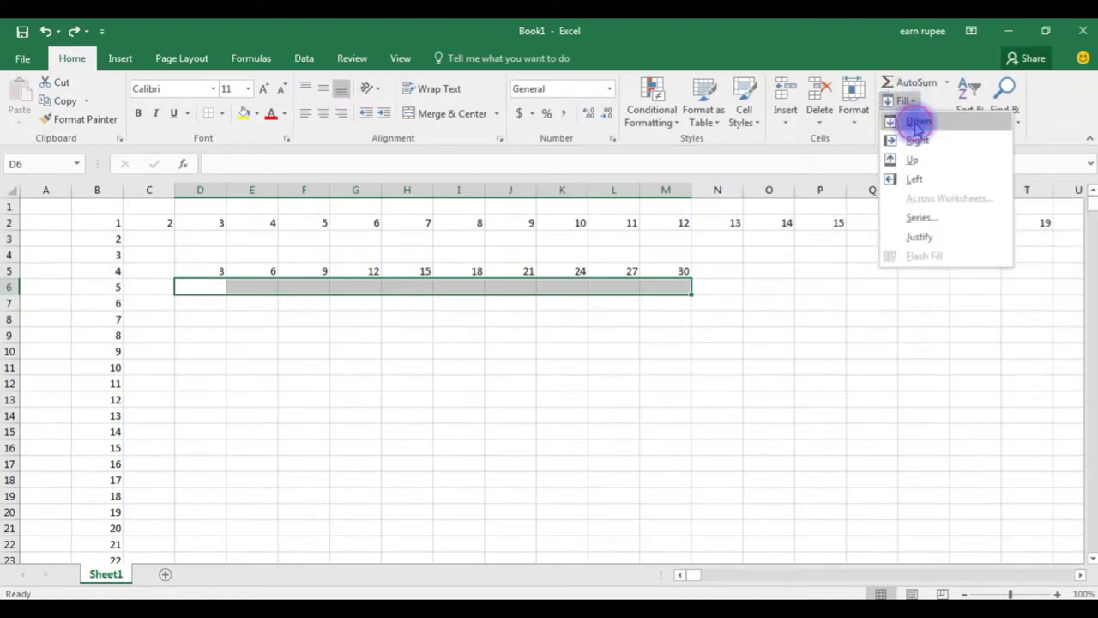
left_click(910, 118)
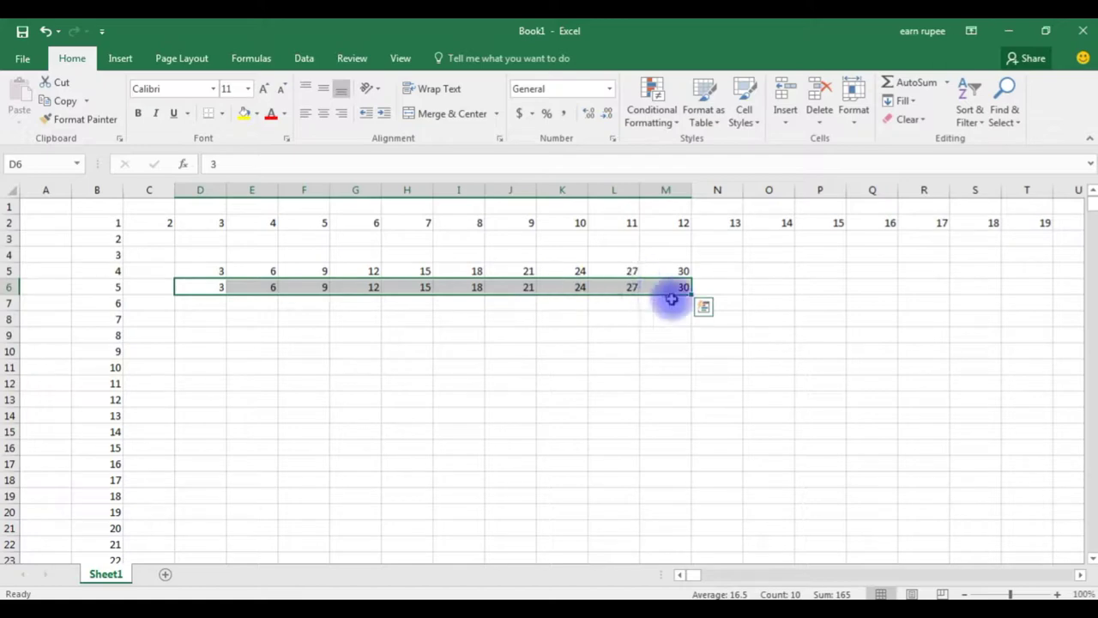
left_click(221, 286)
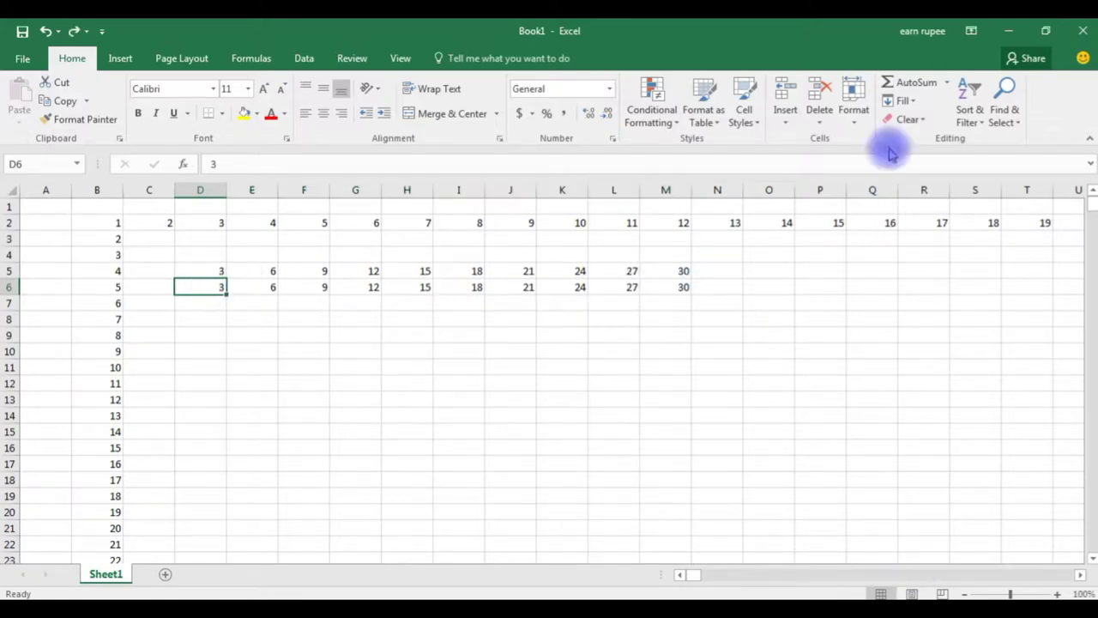
left_click(913, 102)
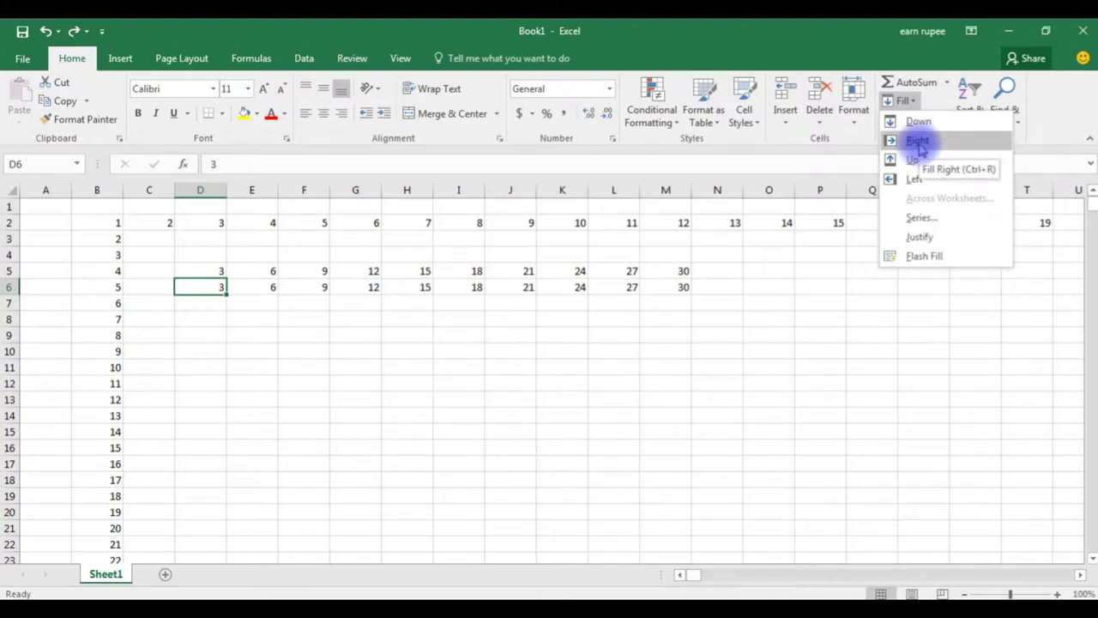
left_click(118, 320)
Fill C8:C13 right with column B's values 7–12.
left_click(116, 319)
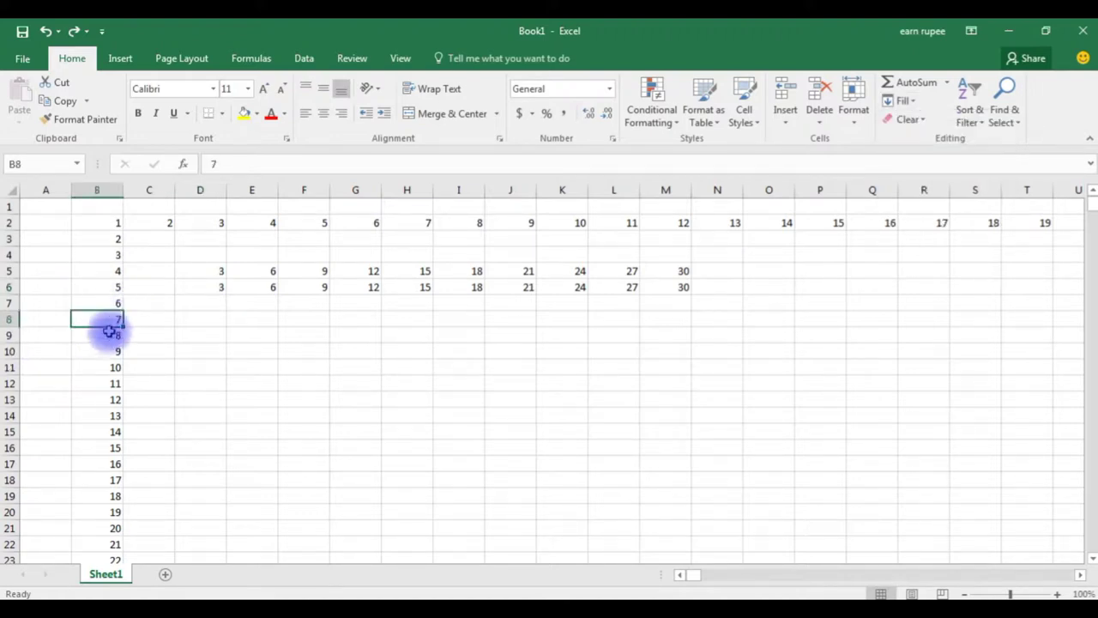
left_click(111, 388, "shift")
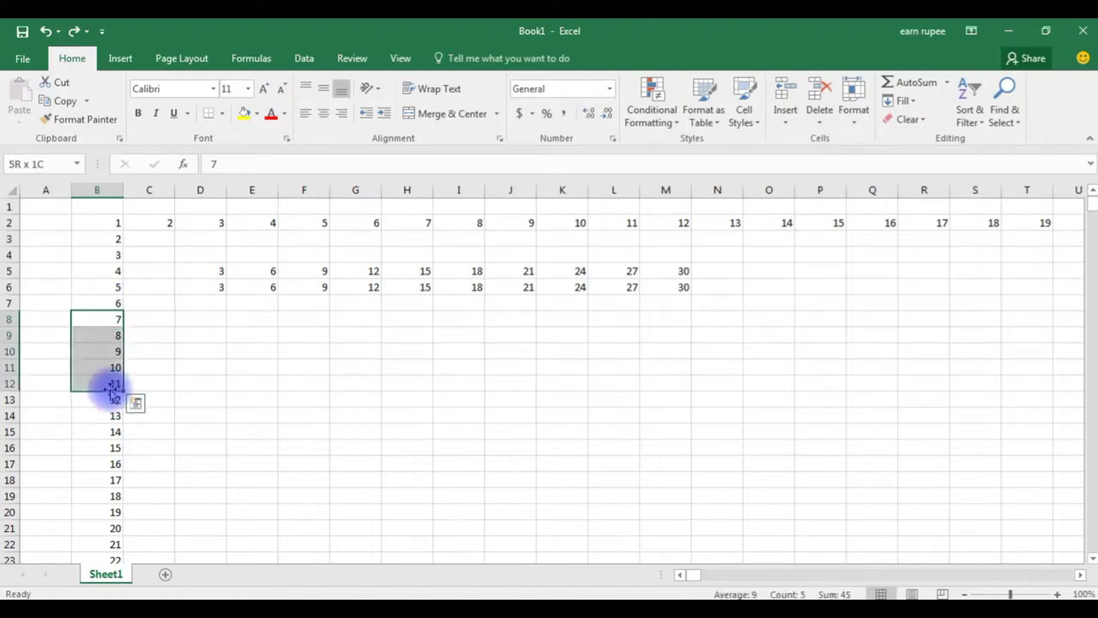
left_click(155, 320)
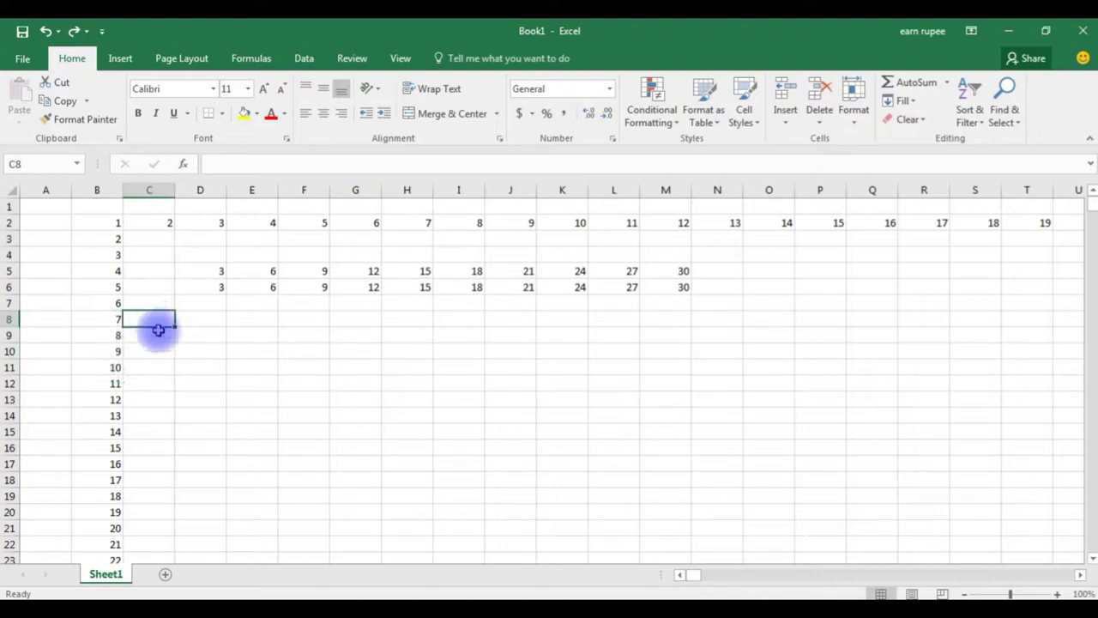
left_click(167, 396, "shift")
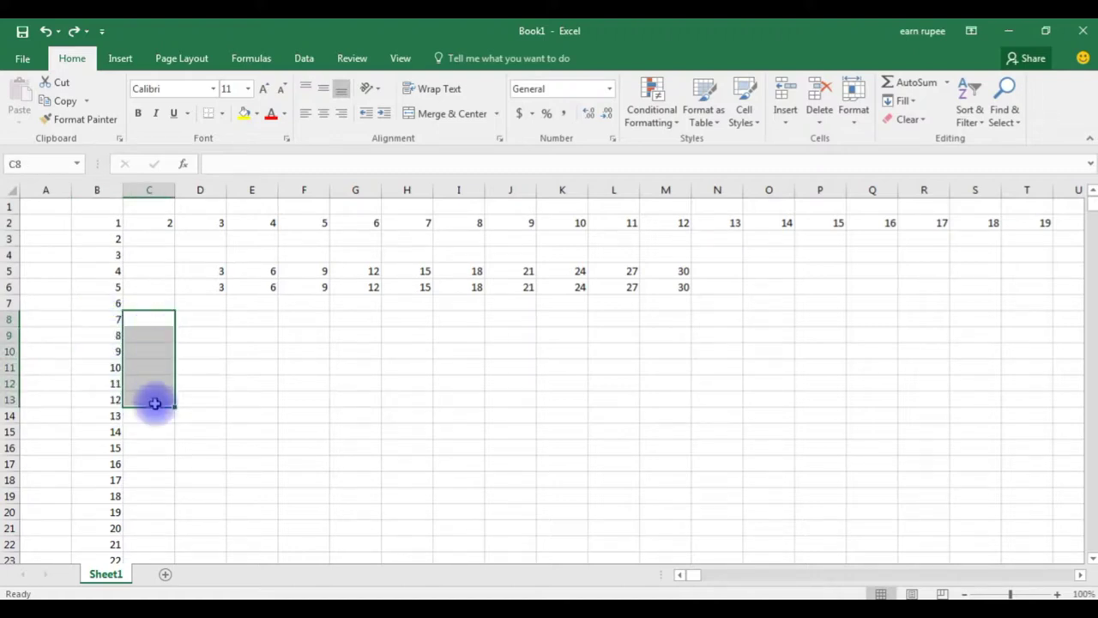
left_click(911, 101)
left_click(912, 141)
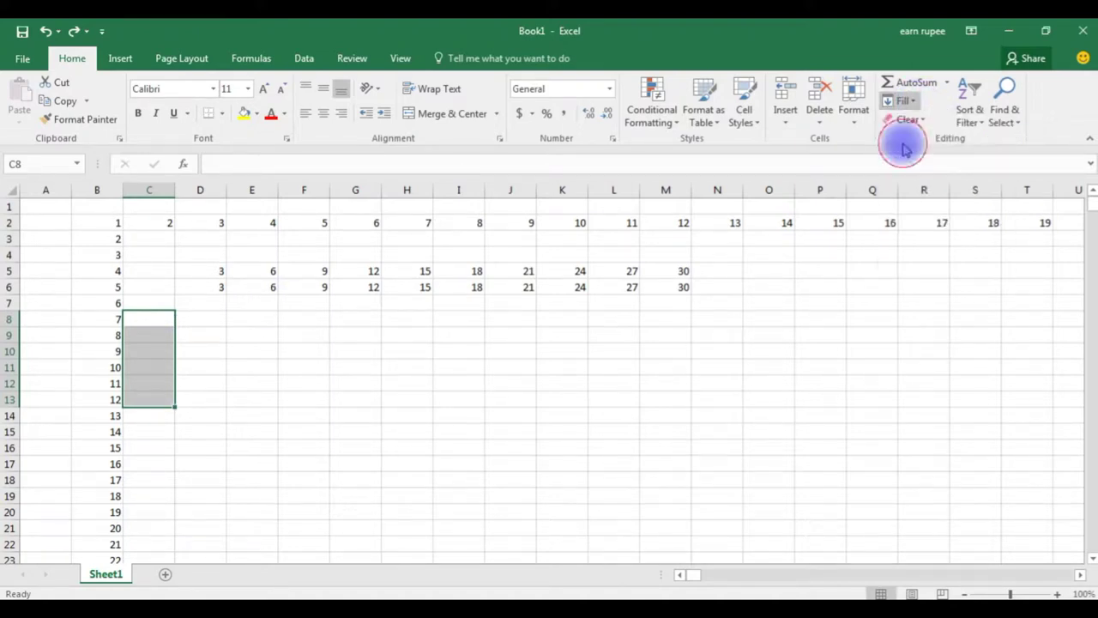
Fill A8:A13 left with the same 7–12 values.
left_click(48, 322)
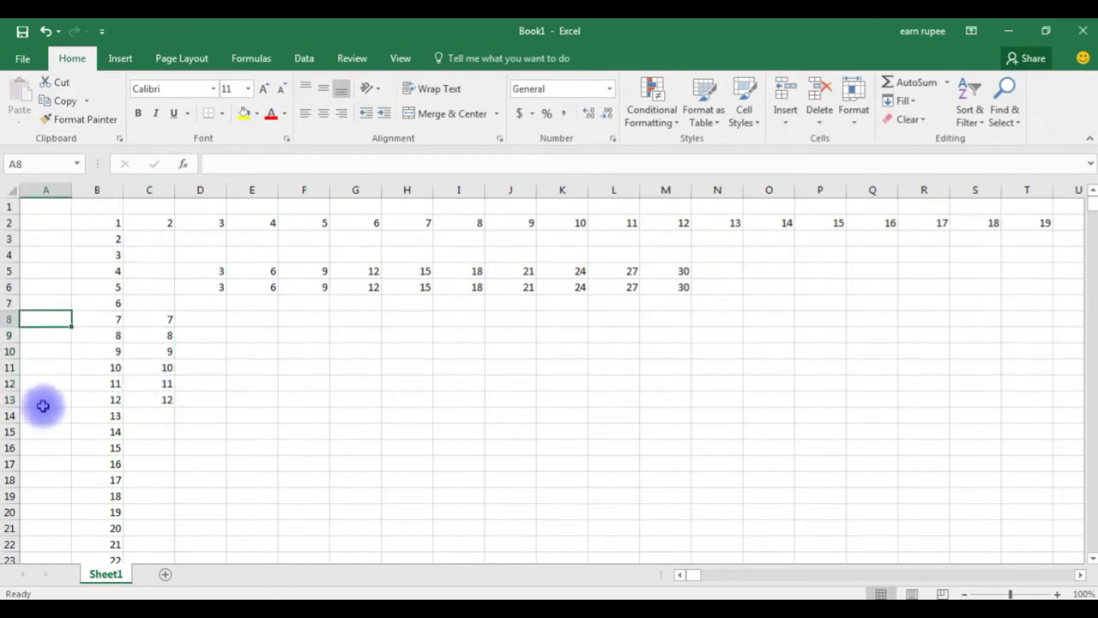
left_click_drag(43, 406, 44, 411)
left_click(902, 100)
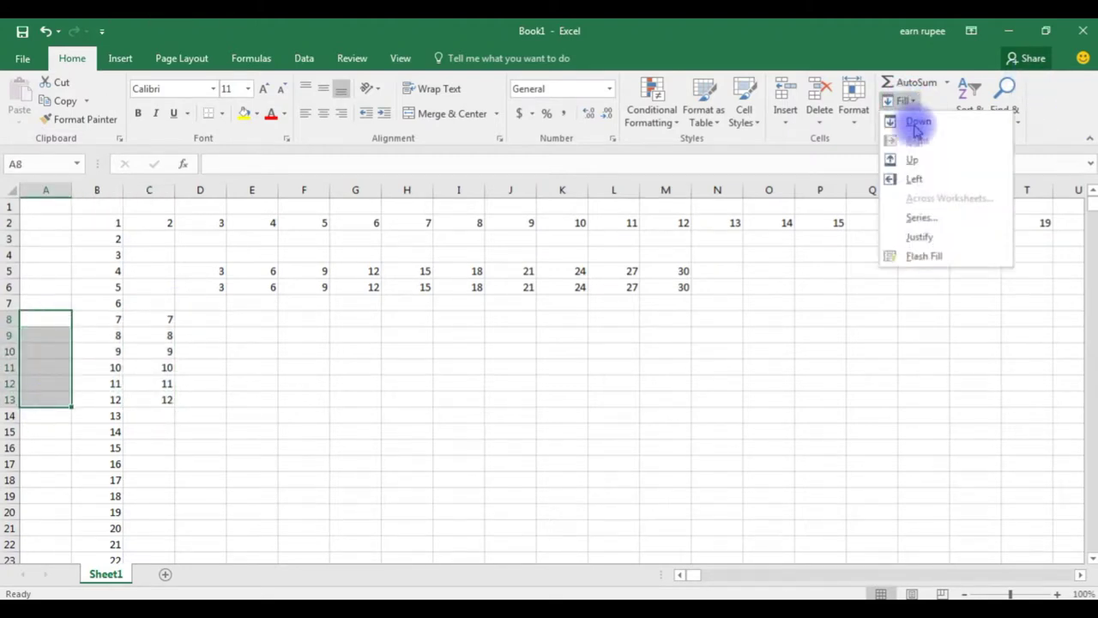
left_click(897, 180)
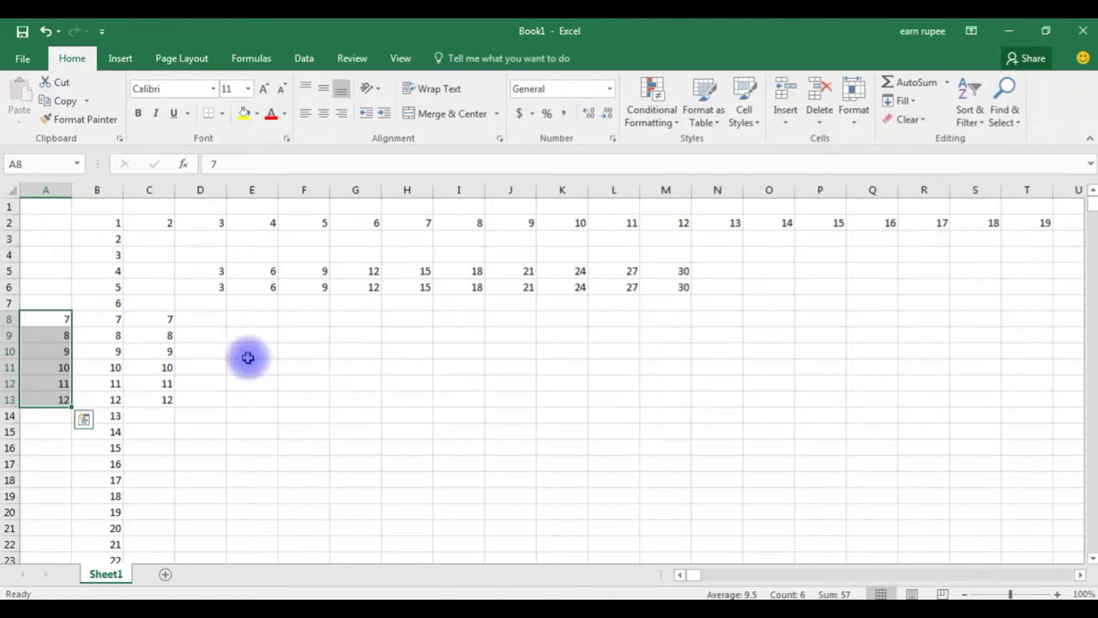
left_click(682, 273)
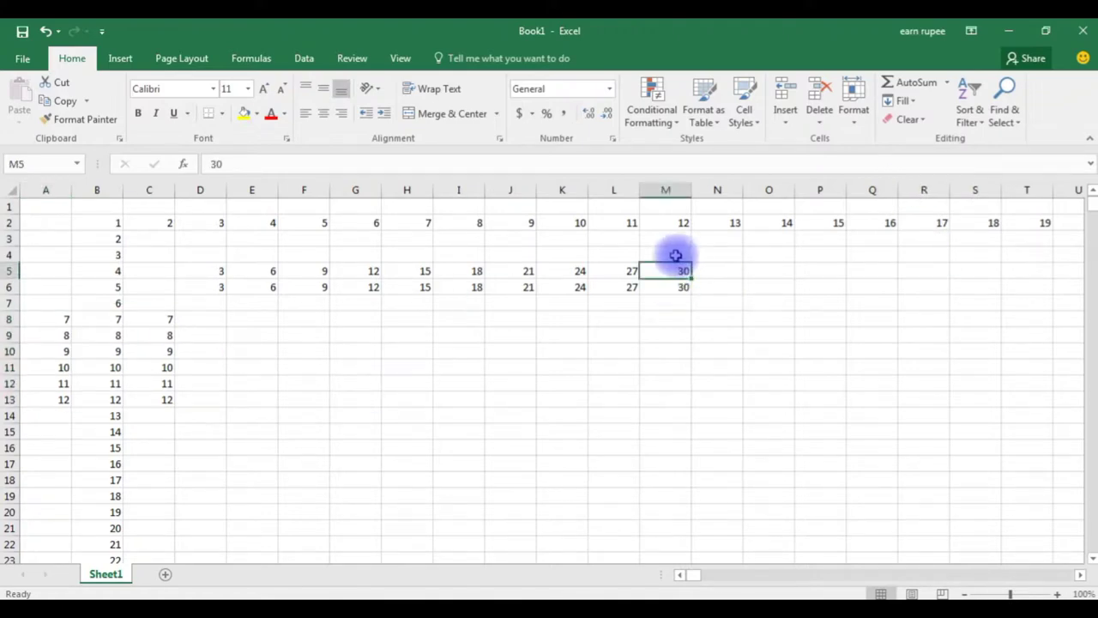
Use Fill Up to copy the 30 from M5 into M4.
left_click(912, 106)
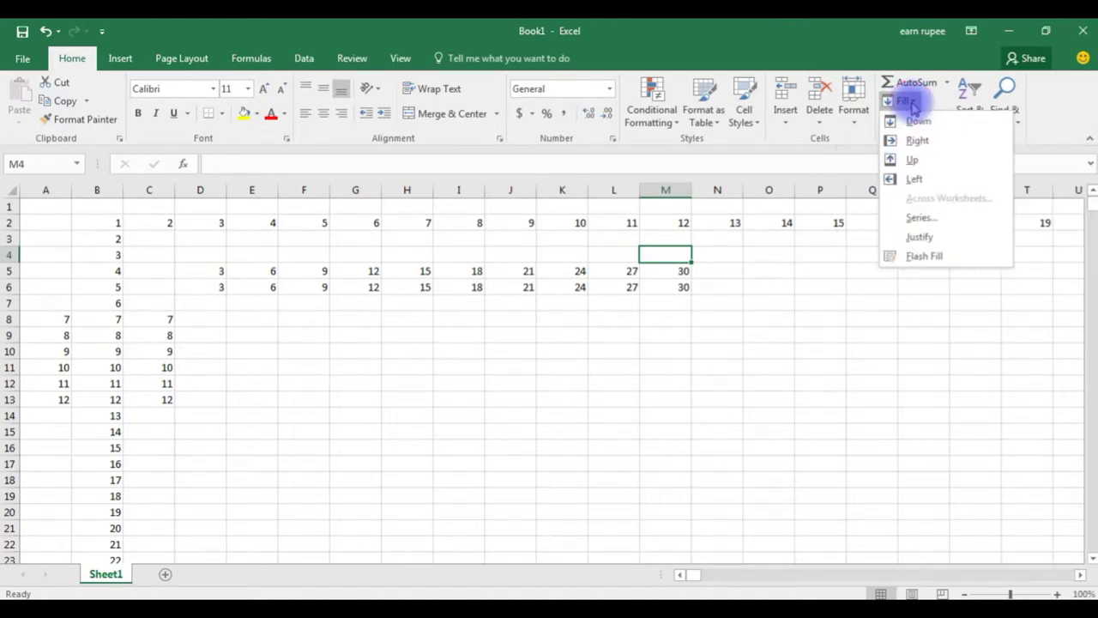
left_click(903, 163)
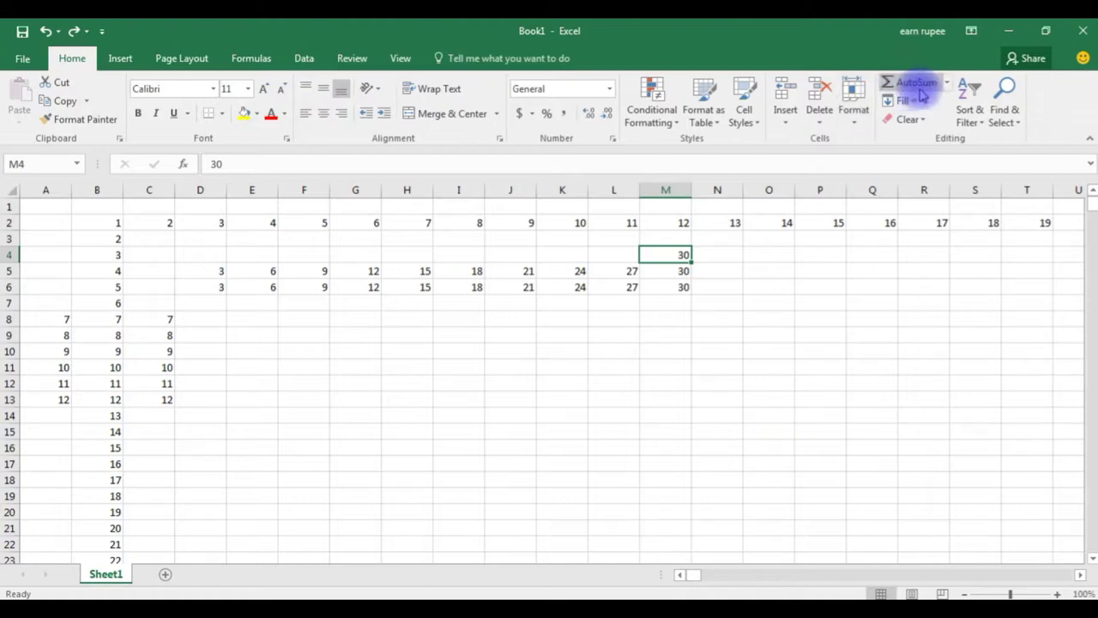
left_click(665, 302)
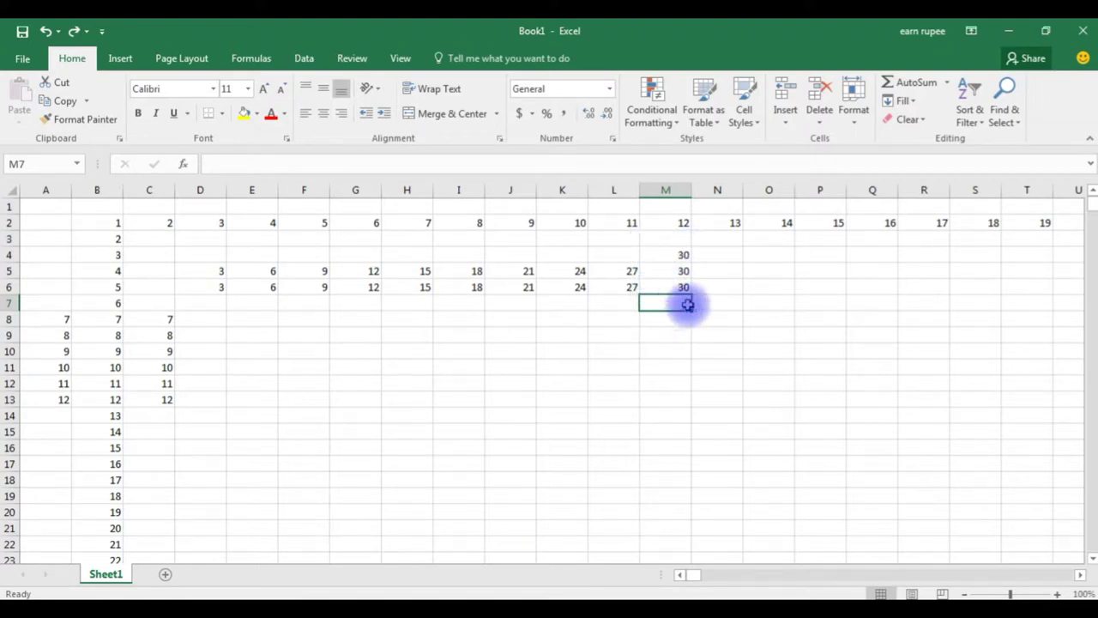
AutoSum M4:M6 into M7 to show the total 90.
left_click(902, 84)
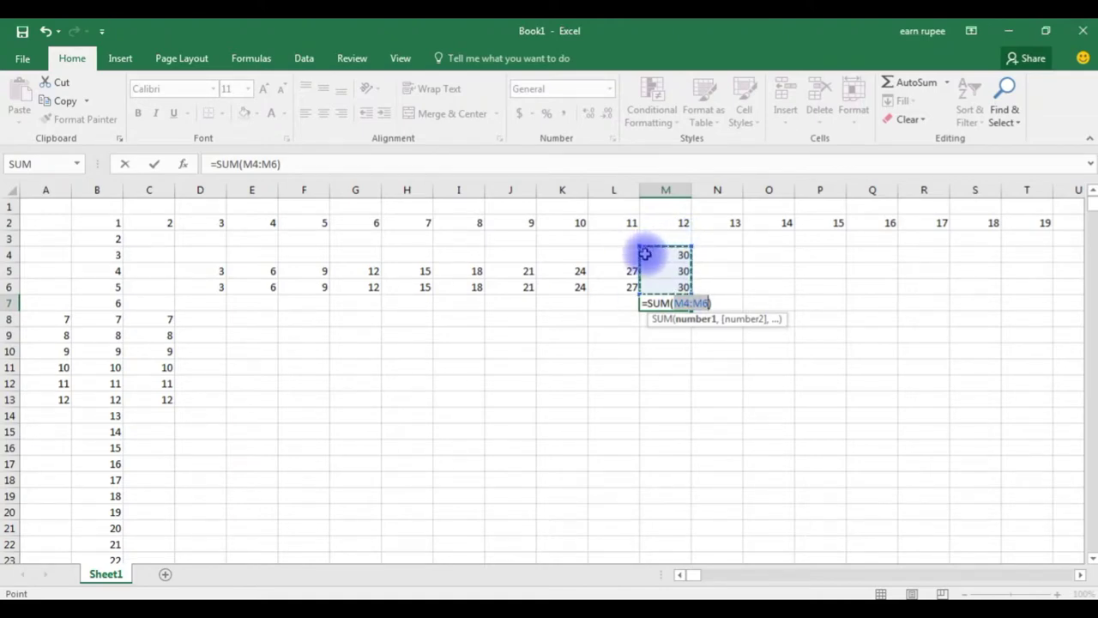
key("Return")
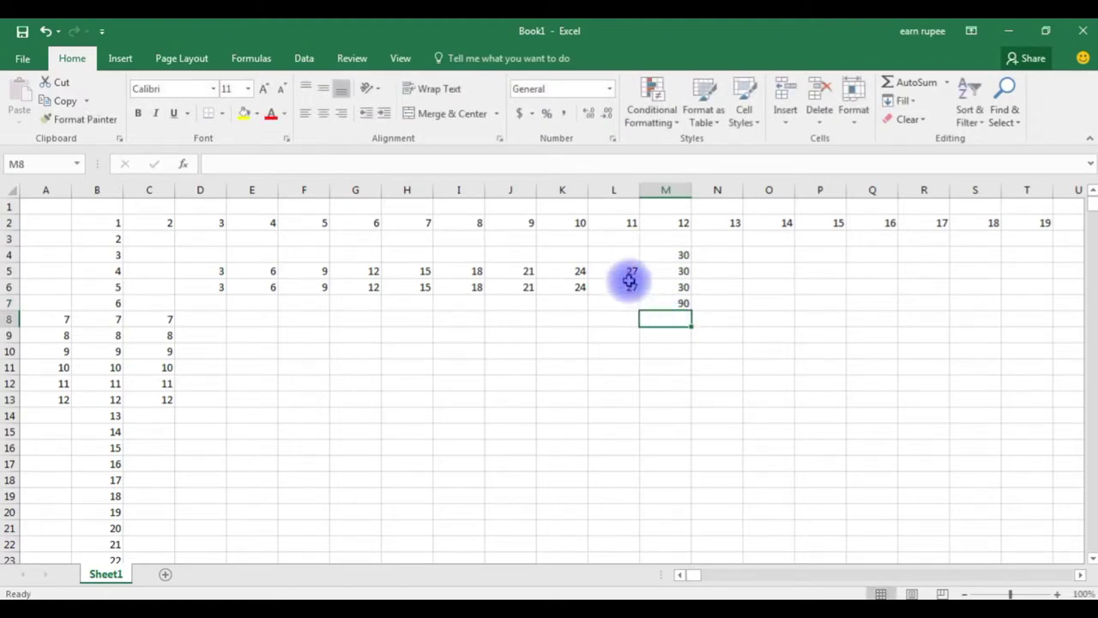
Insert =SUM(L5:L6) in L7 via AutoSum > Sum, giving 54.
left_click(625, 273)
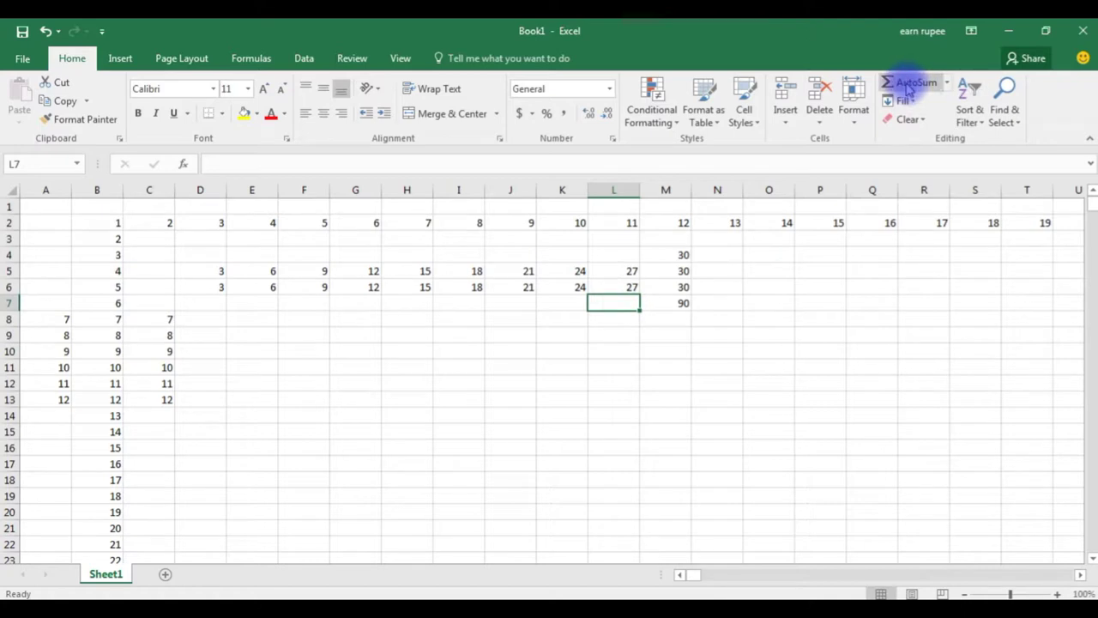
left_click(947, 82)
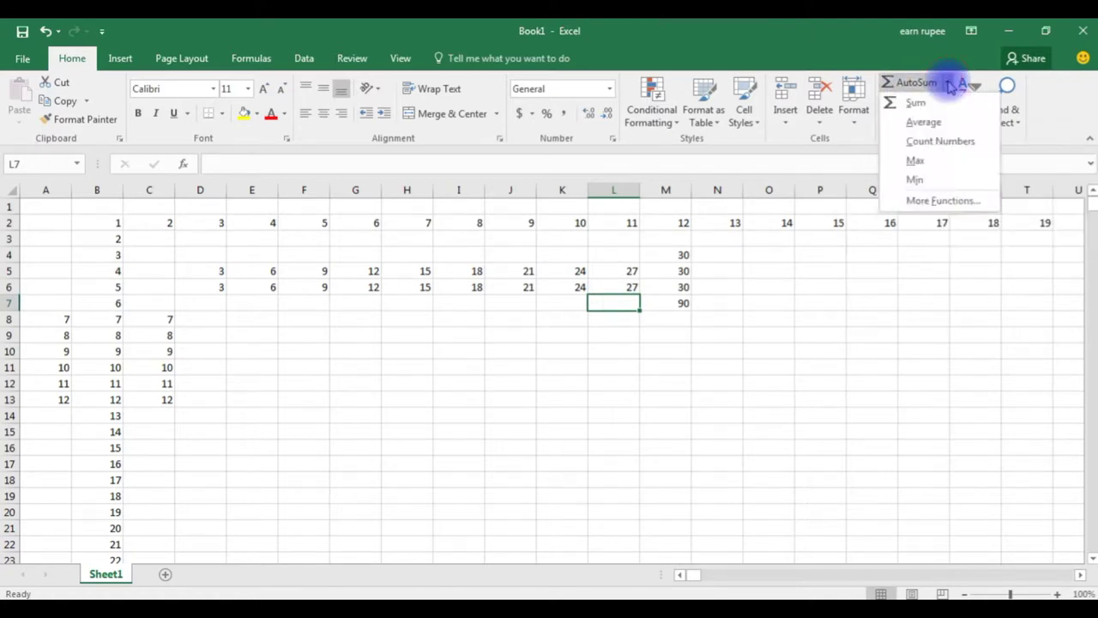
left_click(917, 105)
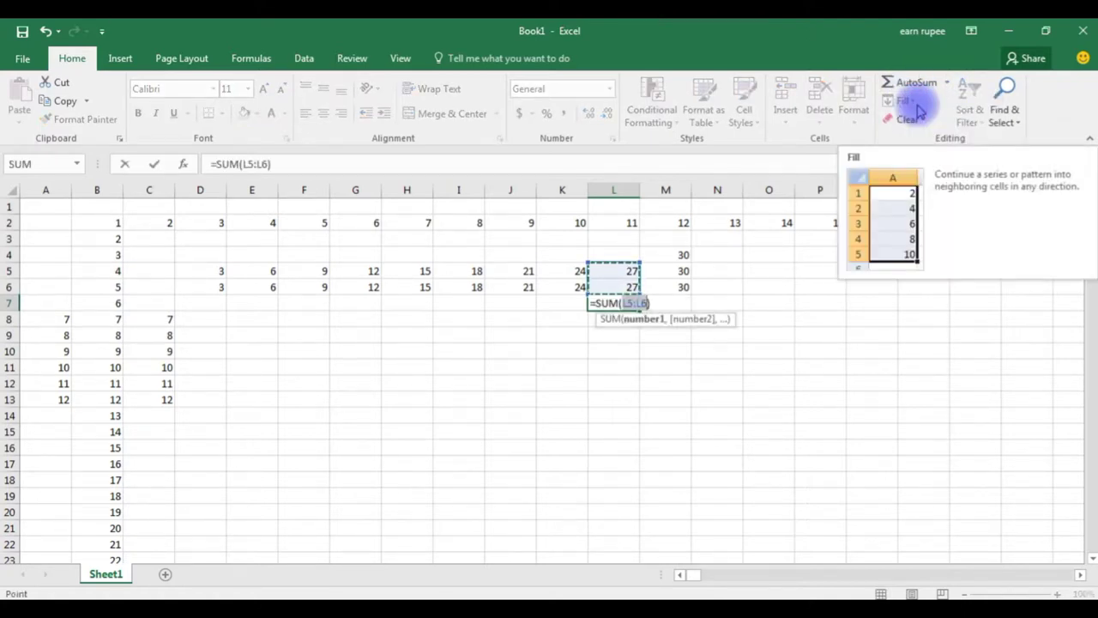
key("Return")
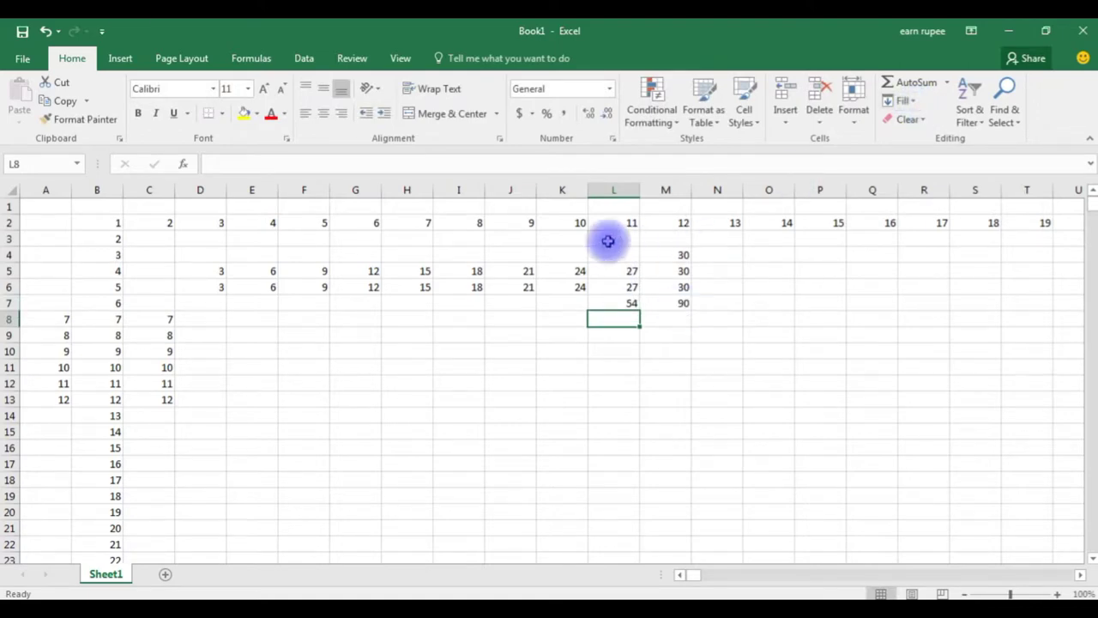
left_click(576, 223)
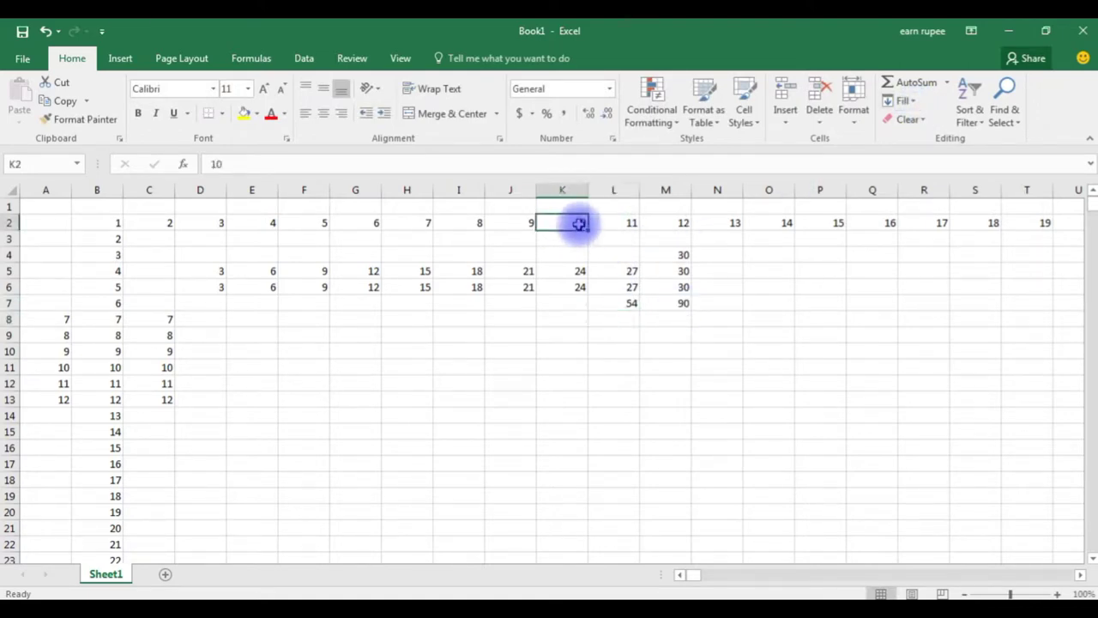
Select K2:K6 and AutoSum it so K7 shows 58.
left_click(580, 291, "shift")
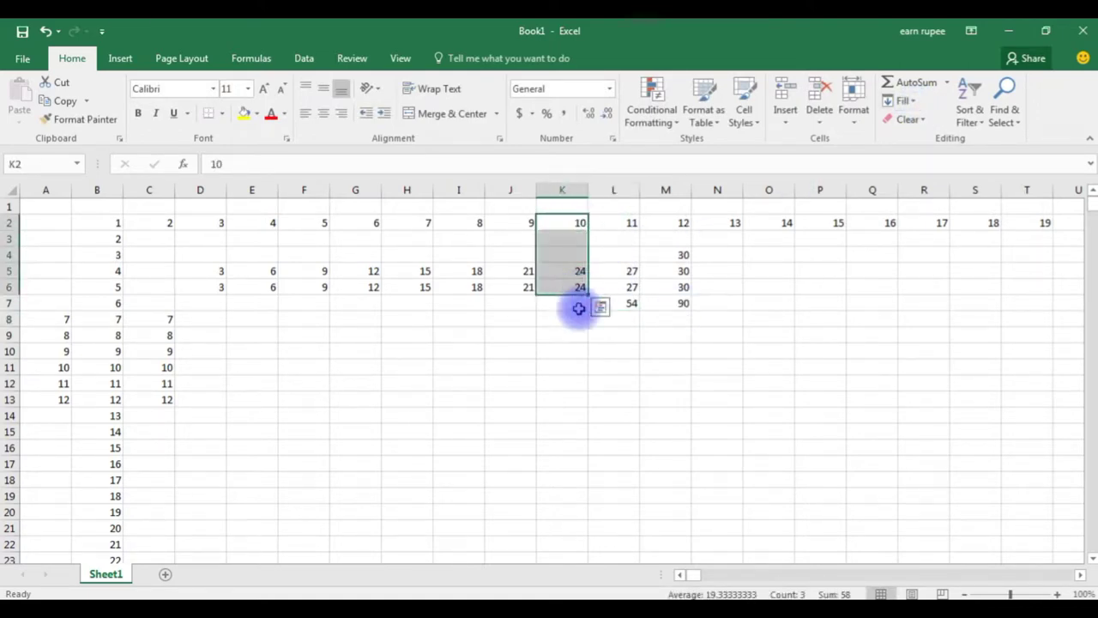
left_click(912, 86)
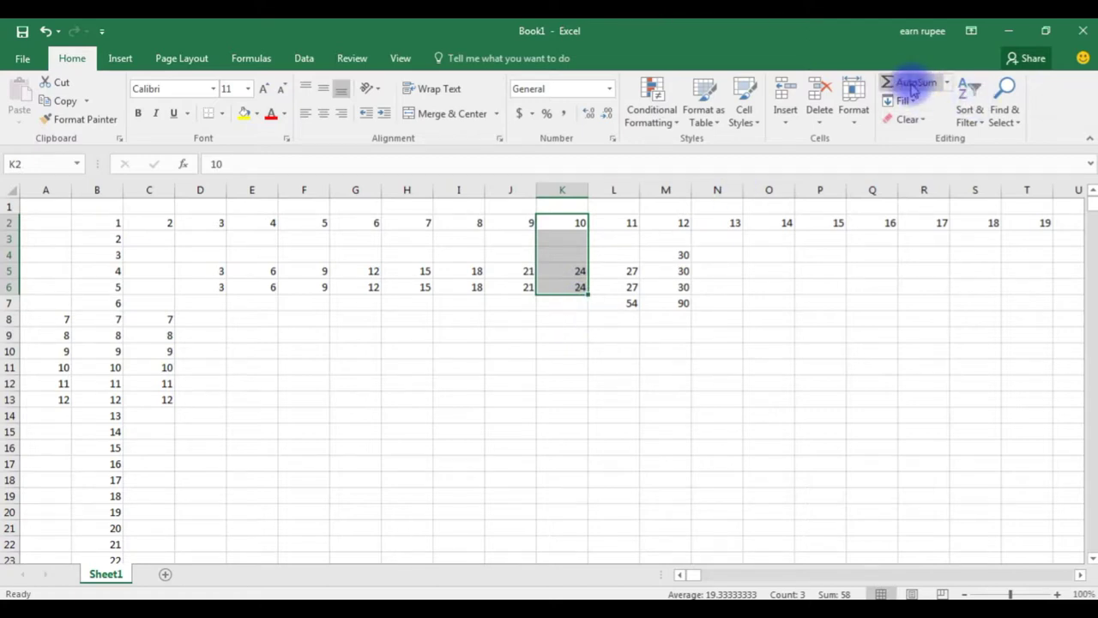
left_click(914, 86)
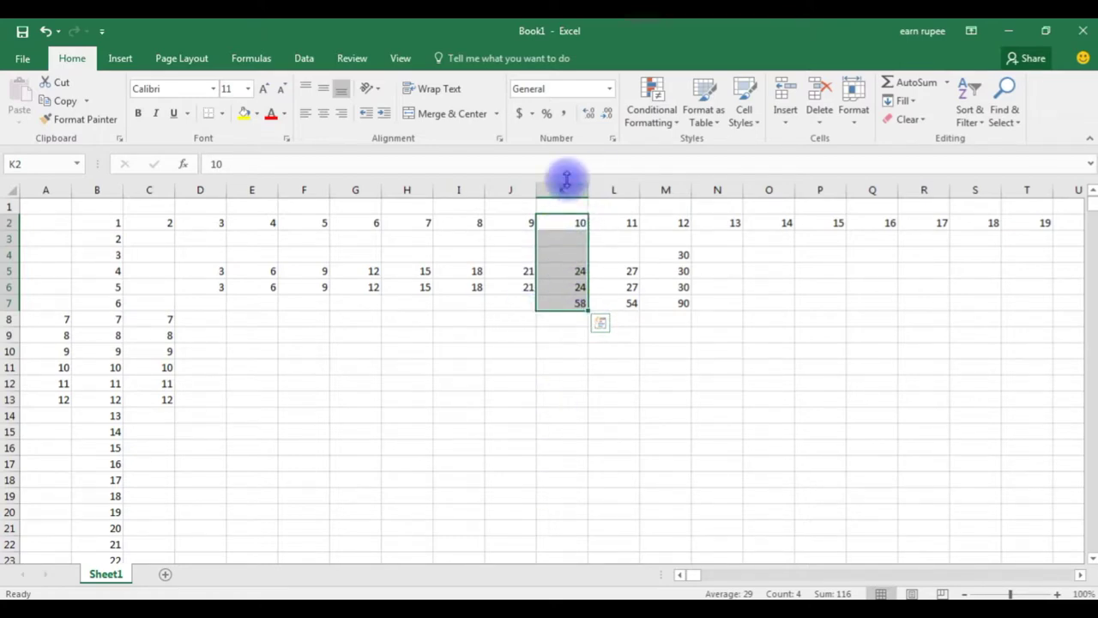
left_click(511, 303)
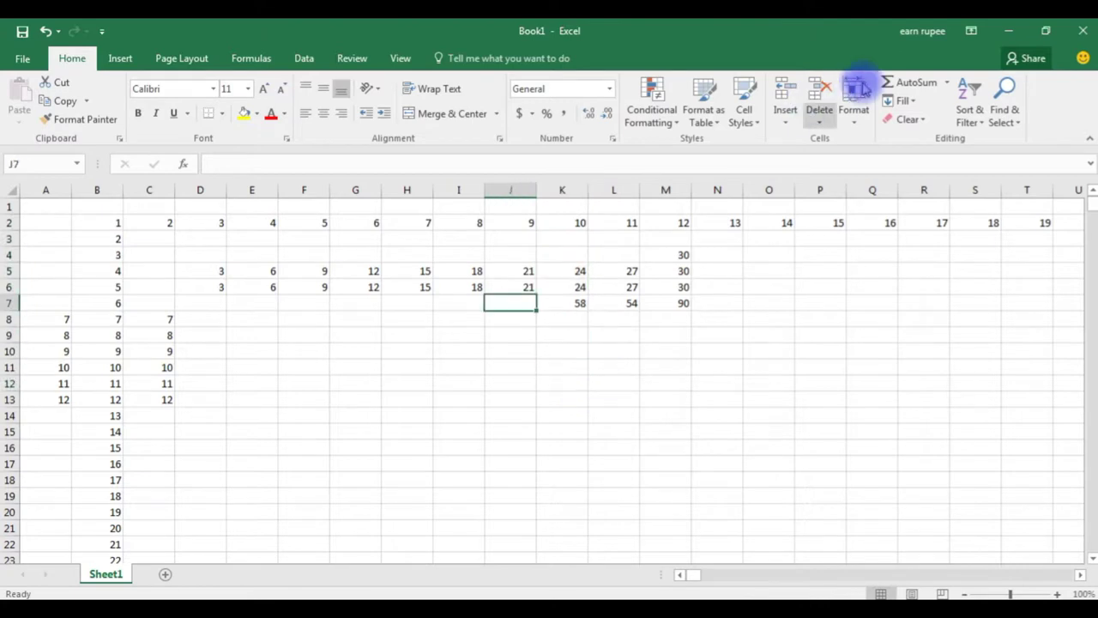
Insert an AutoSum Average of J5:J6 in J7, showing 21.
left_click(948, 83)
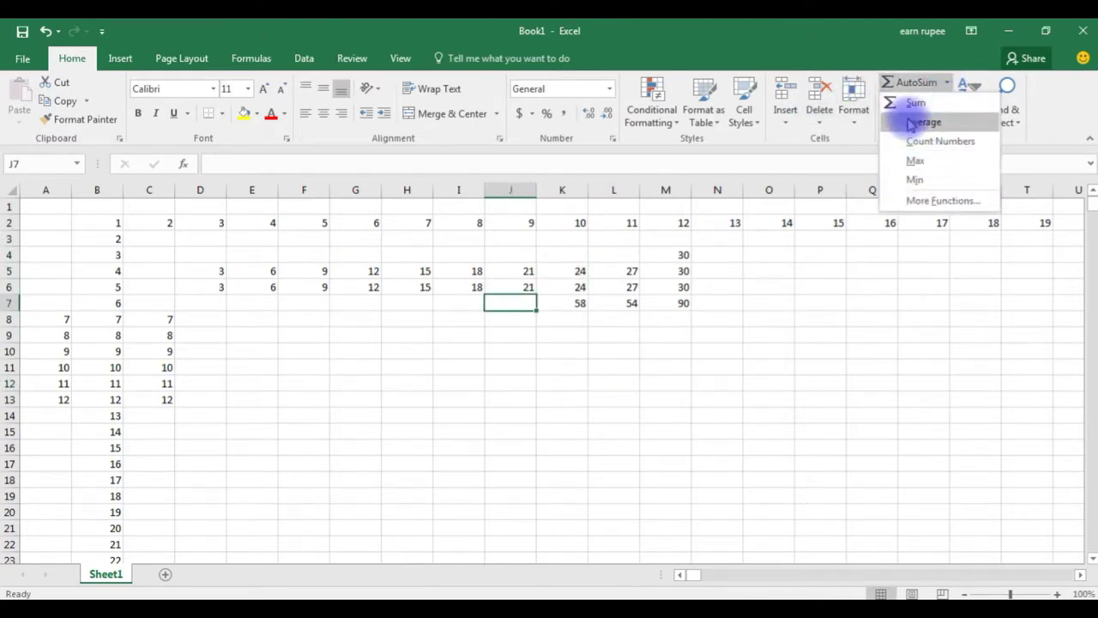
left_click(912, 124)
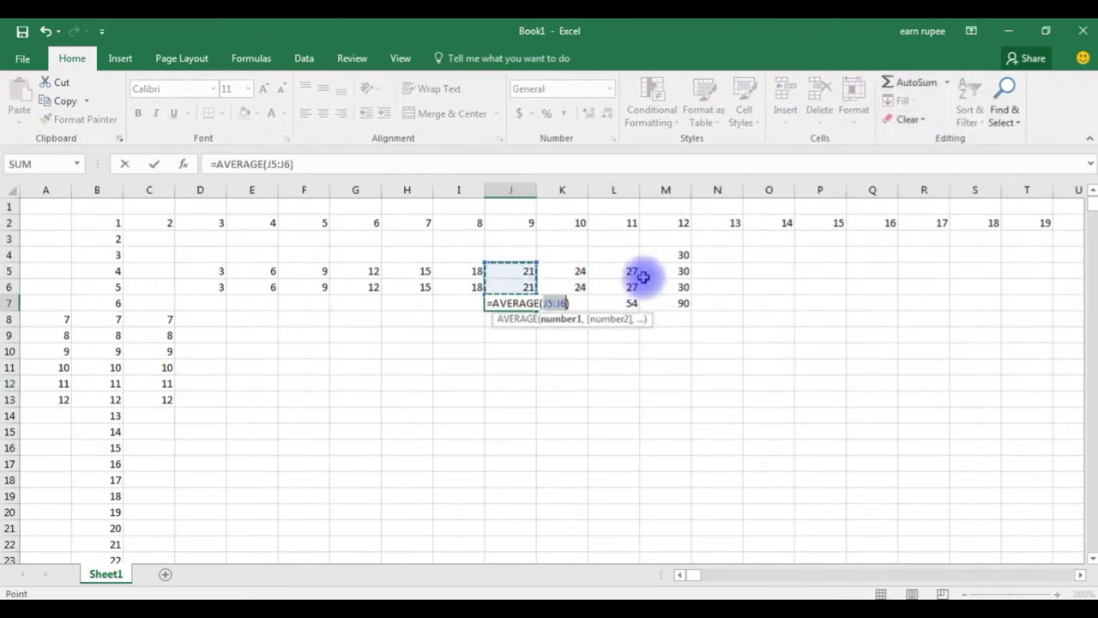
key("Return")
Add =COUNT(I5:I6) in I7, showing 2, and select K2:K7.
left_click(472, 281)
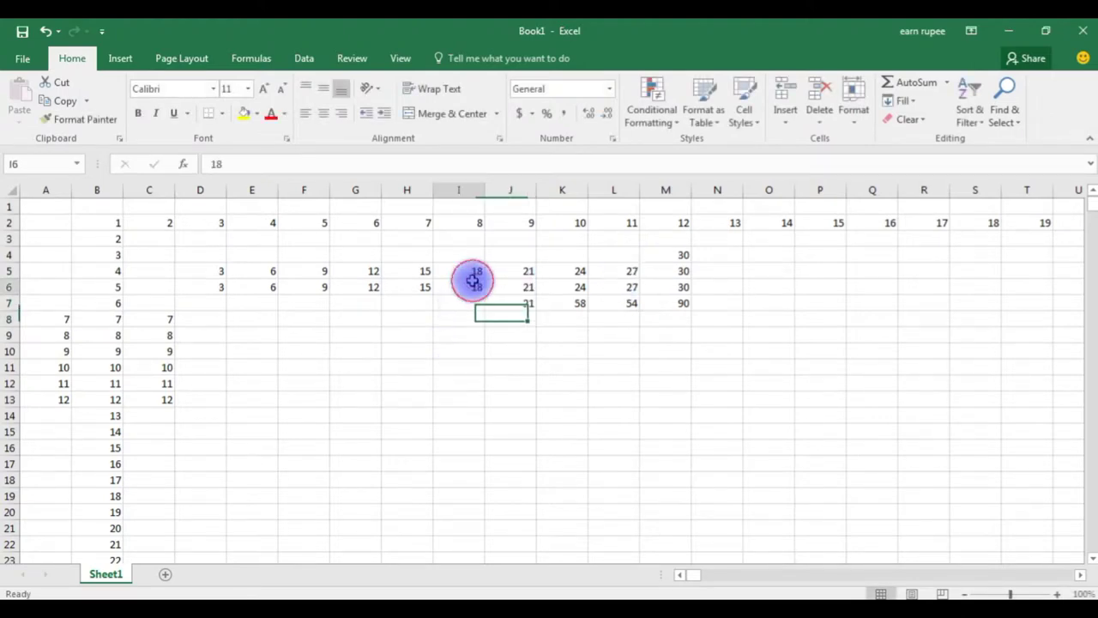
key("Return")
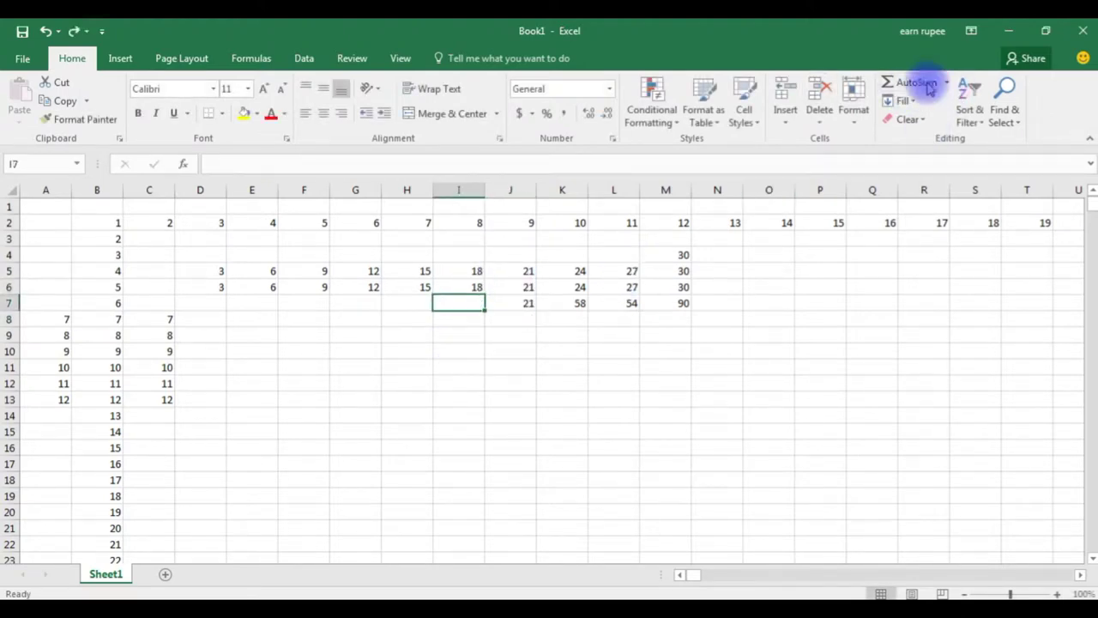
left_click(947, 83)
left_click(939, 143)
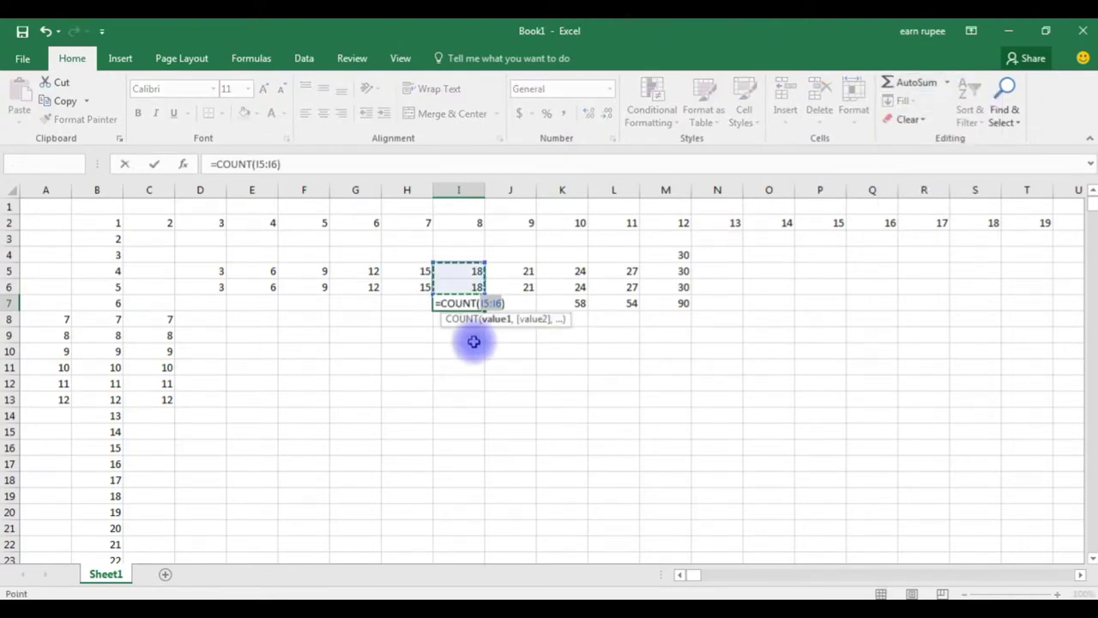
key("Return")
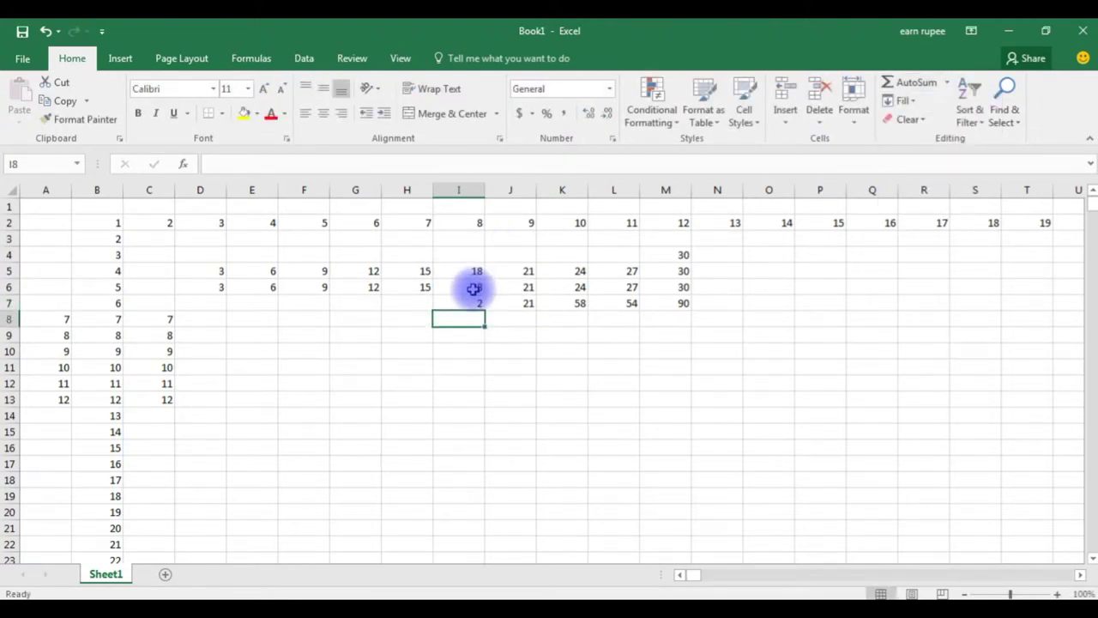
left_click(562, 223)
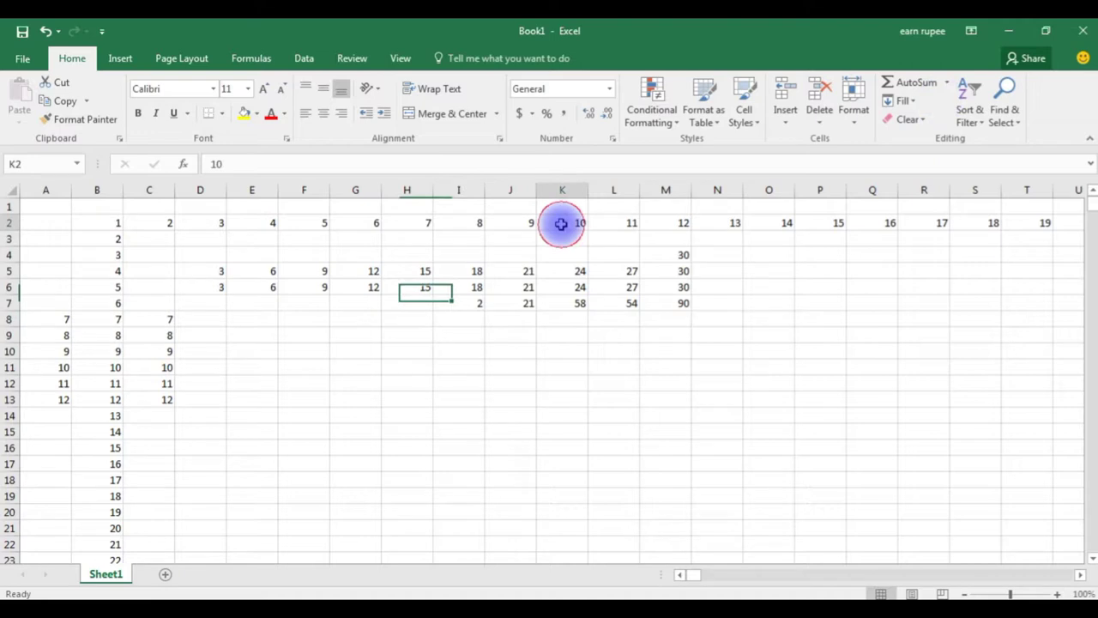
left_click(578, 305, "shift")
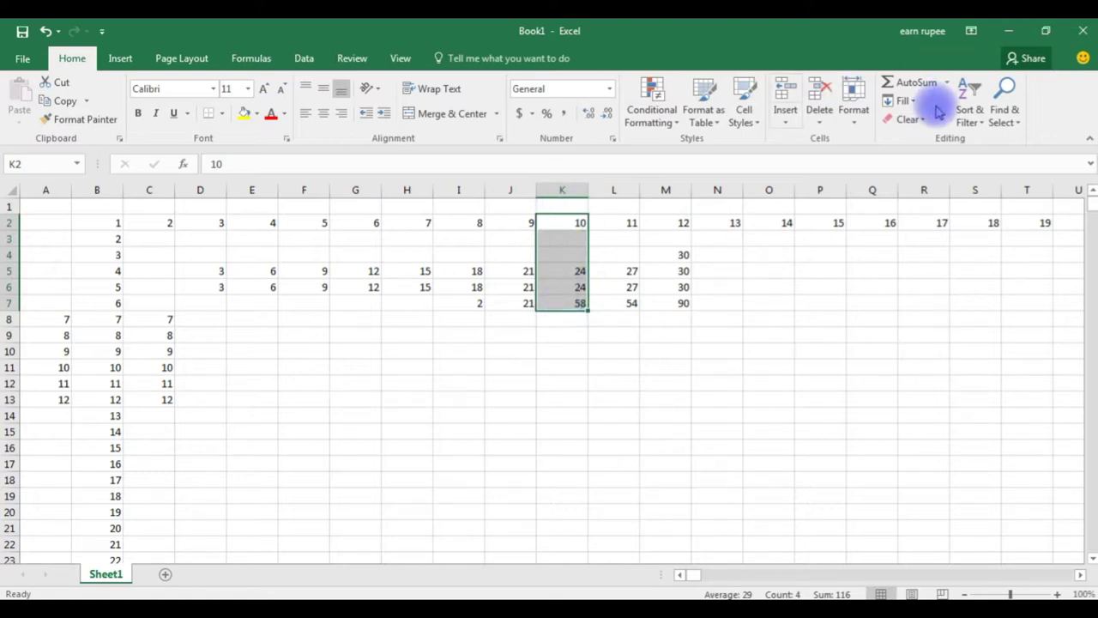
Use AutoSum to put the column's maximum, 58, in K8 and its minimum, 10, in K9.
left_click(947, 82)
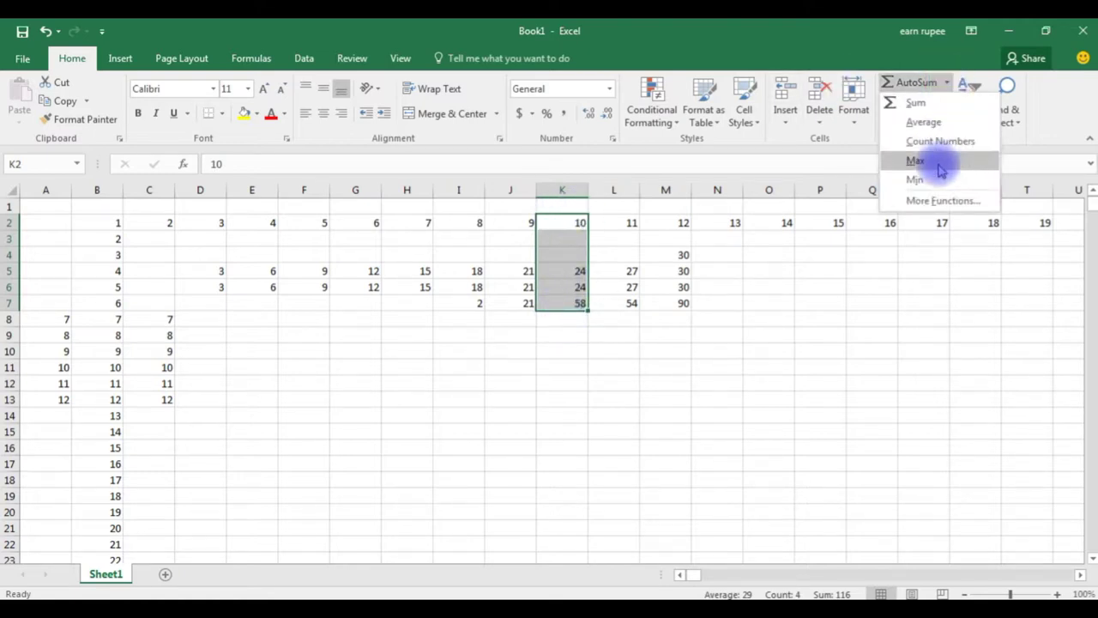
left_click(939, 165)
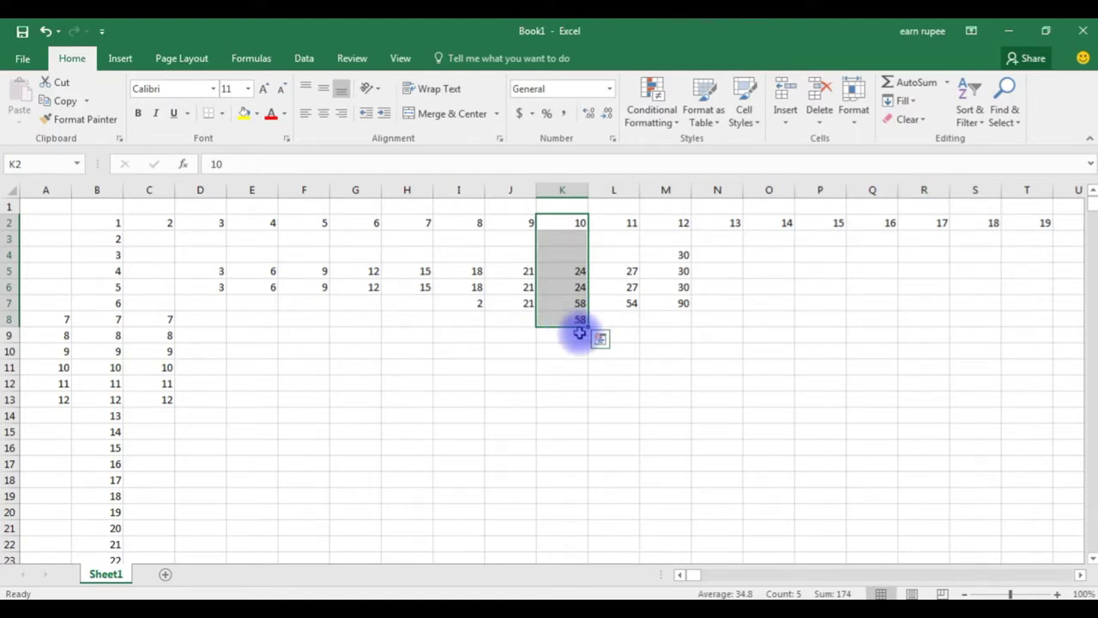
left_click(948, 84)
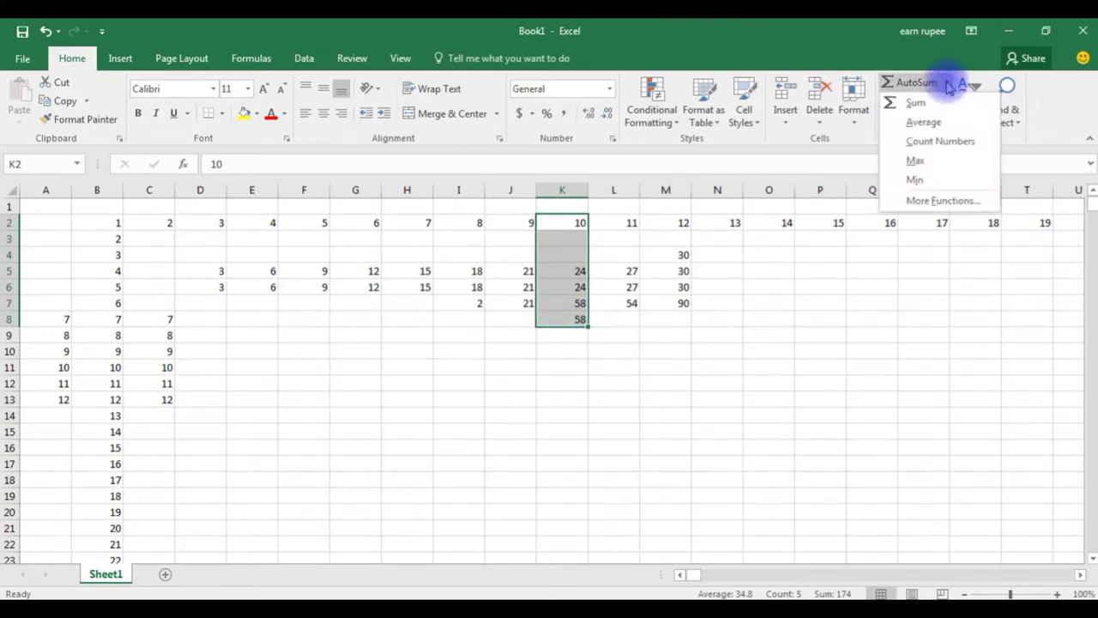
left_click(914, 180)
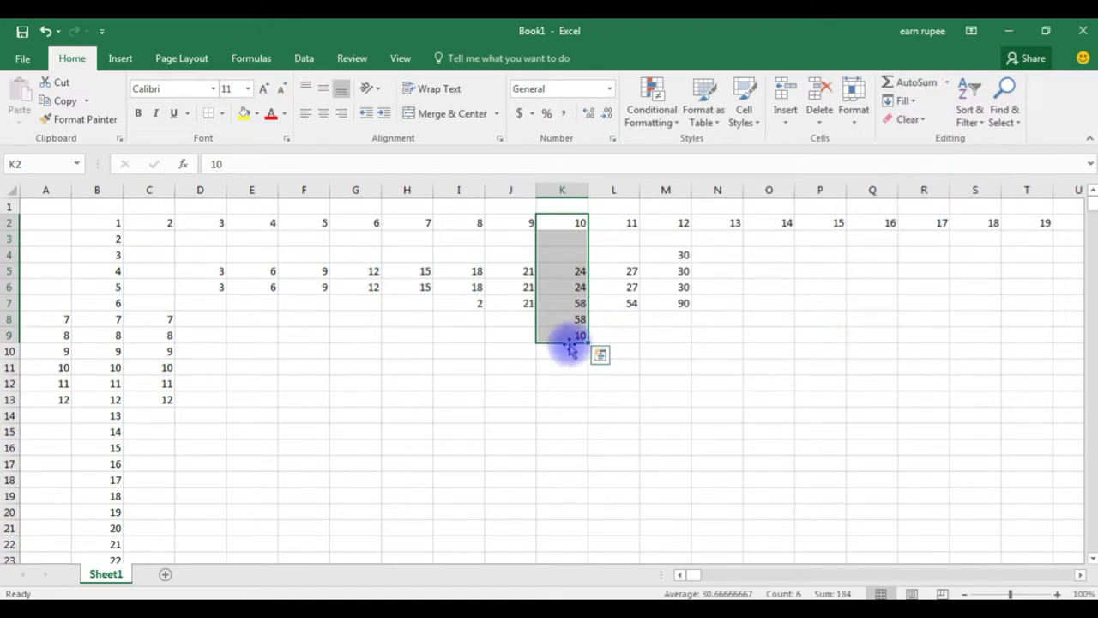
left_click(948, 84)
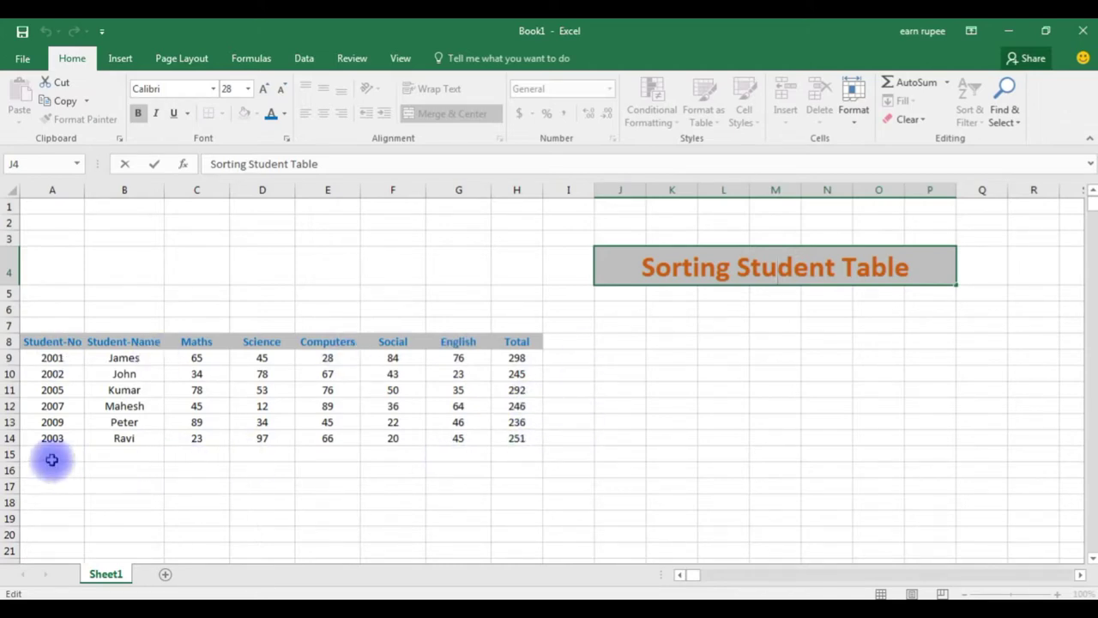
Sort the student rows A9:H14 by Student-No, smallest to largest.
left_click(32, 344)
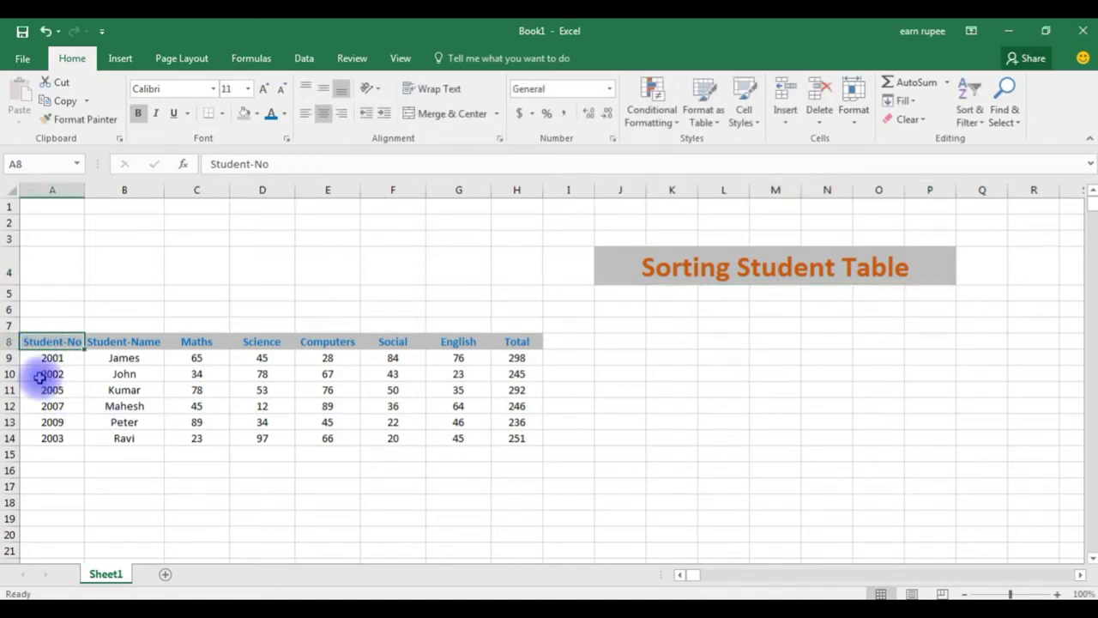
left_click(38, 360)
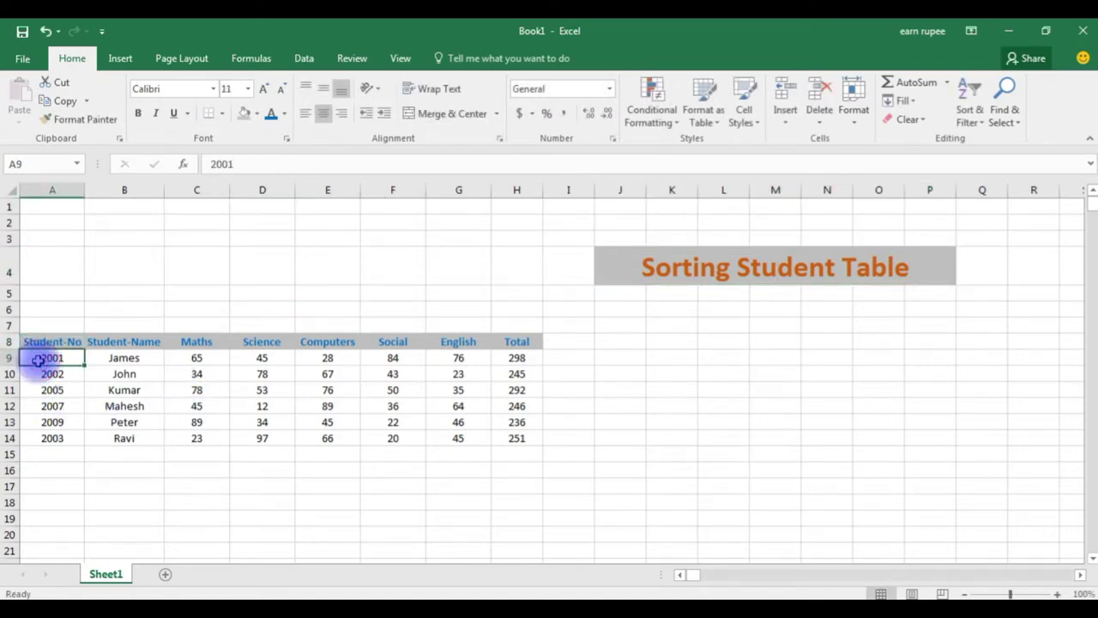
left_click(527, 440, "shift")
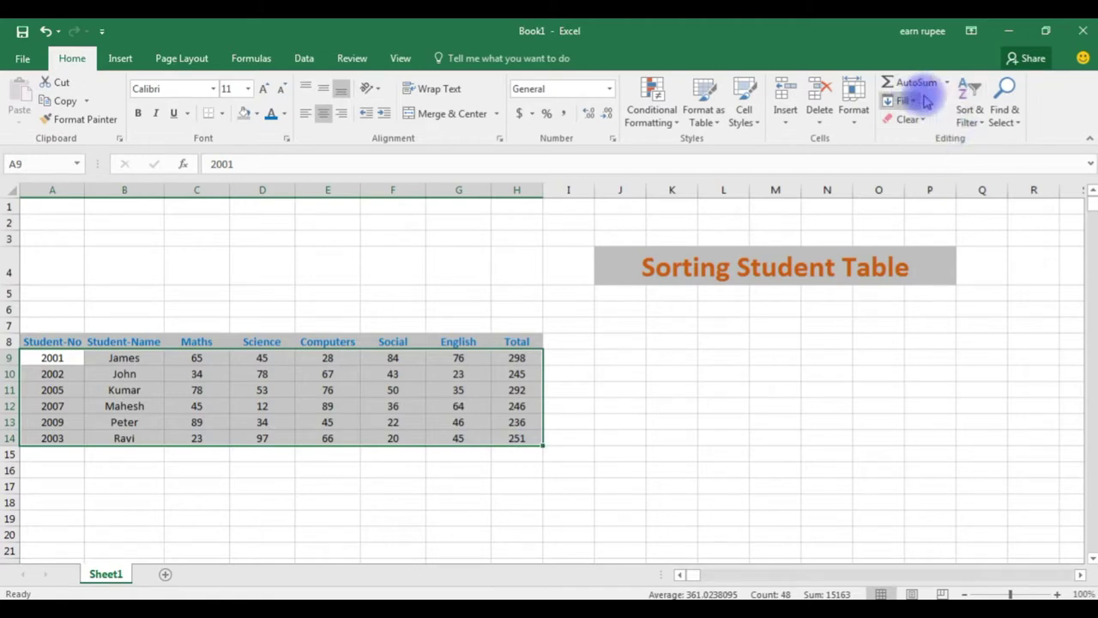
left_click(967, 91)
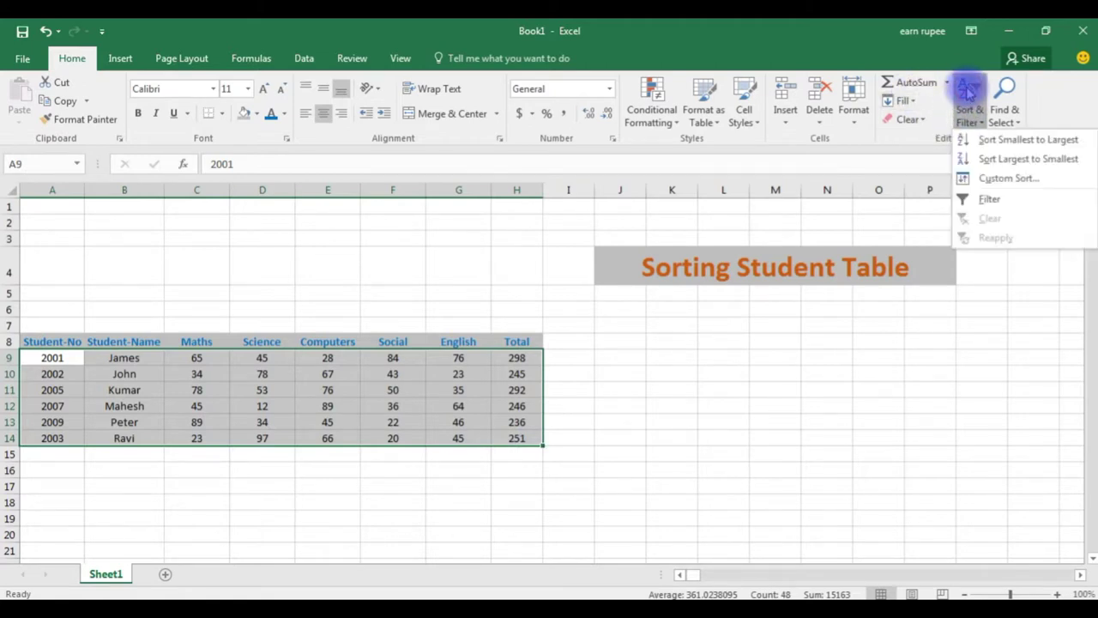
left_click(1006, 140)
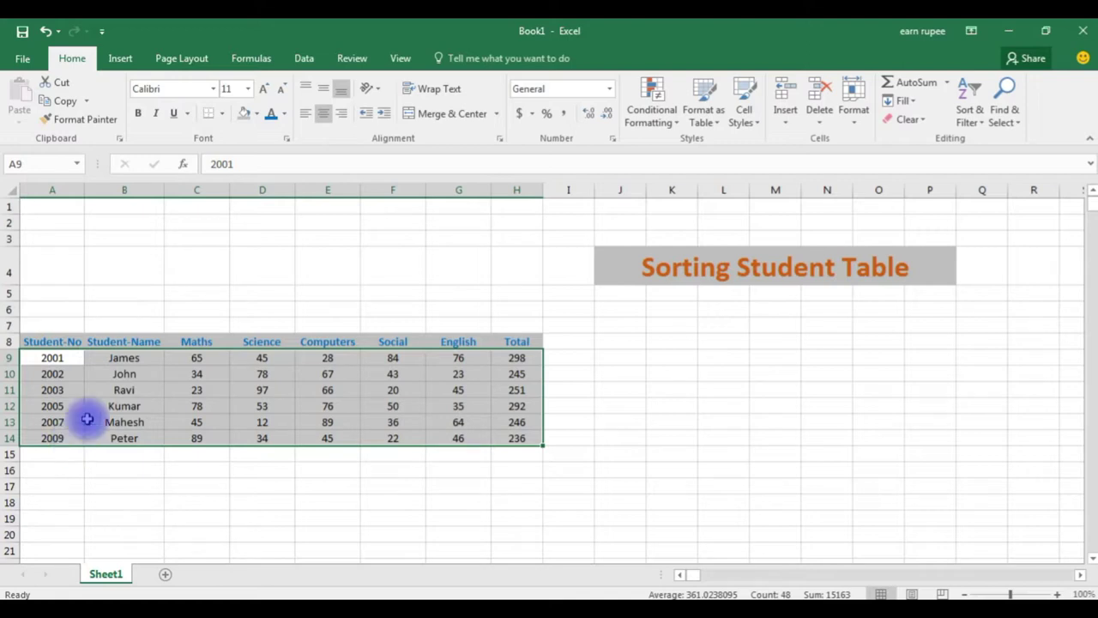
left_click(187, 359)
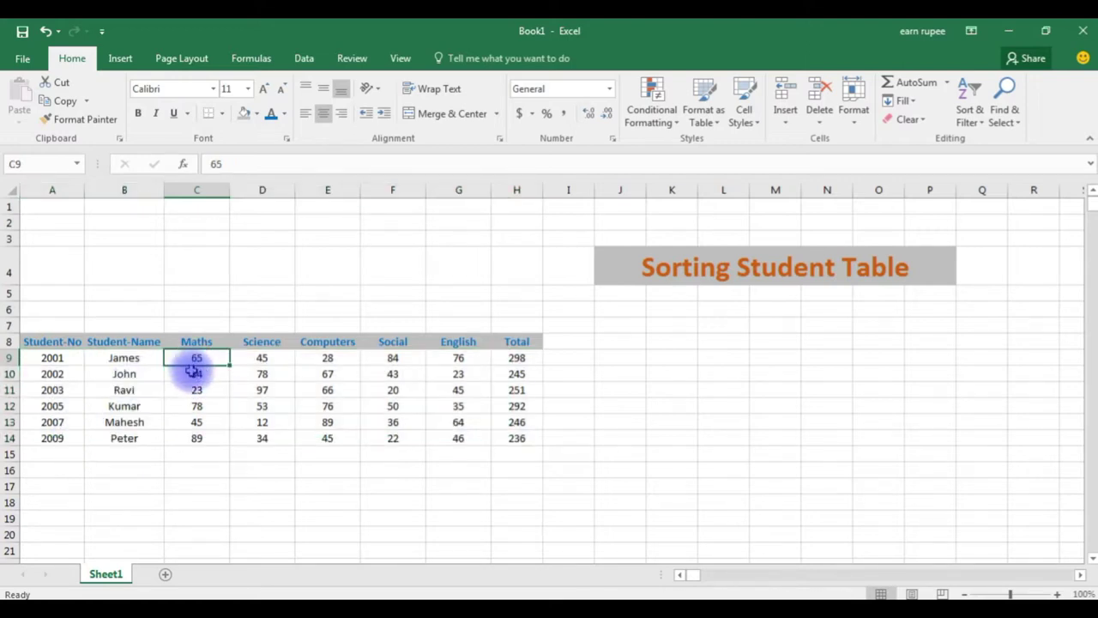
Sort only the Maths marks C9:C14 largest to smallest, 89 down to 23.
left_click_drag(192, 370, 214, 439)
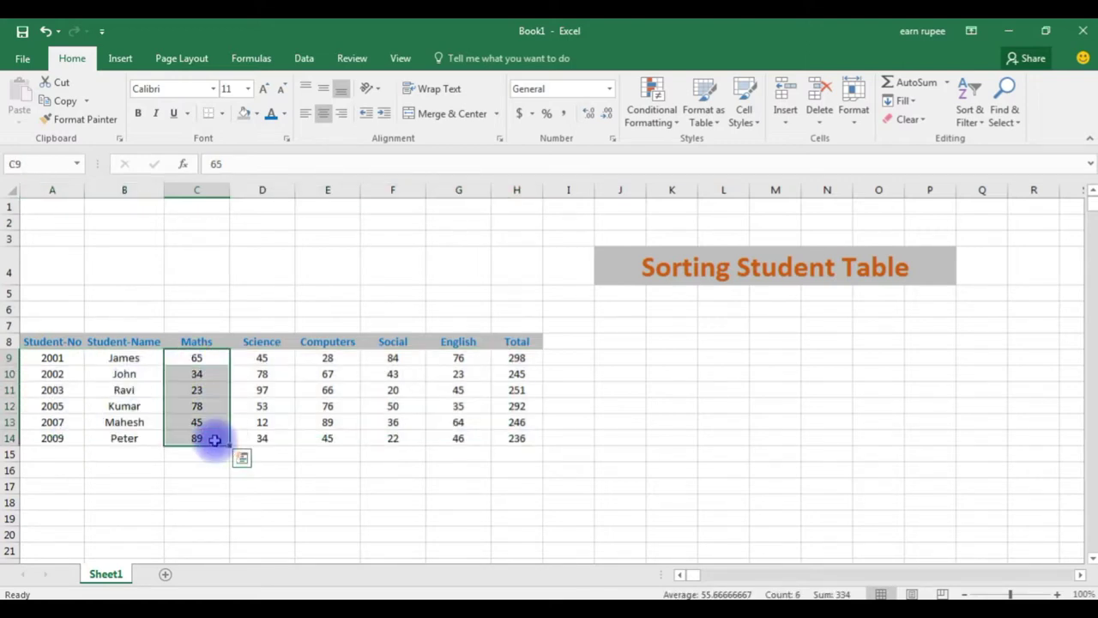
left_click(971, 101)
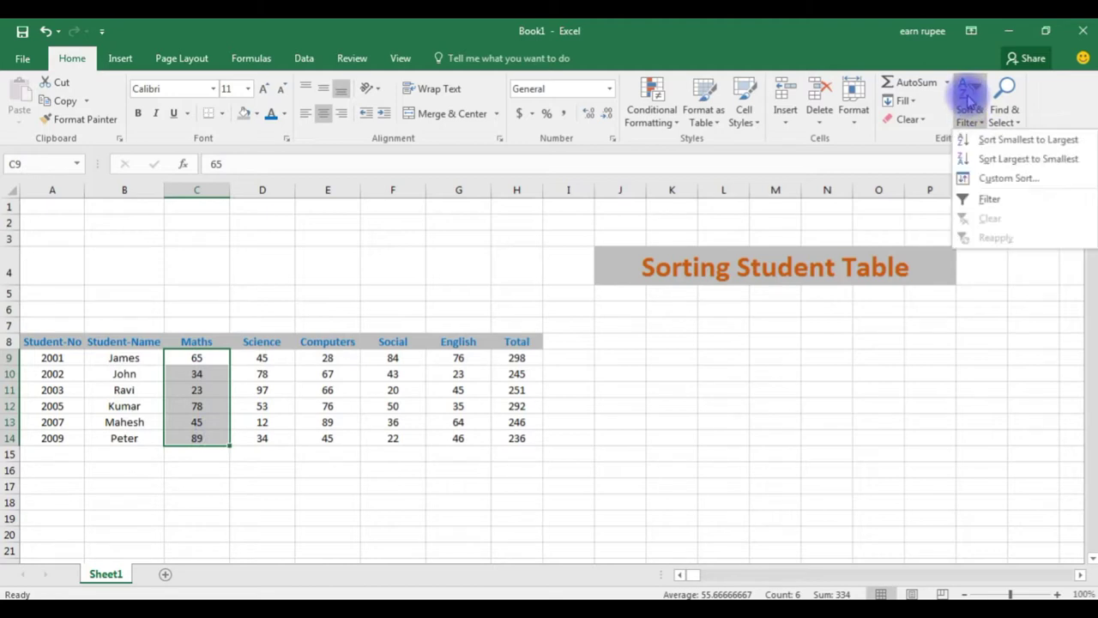
left_click(1012, 159)
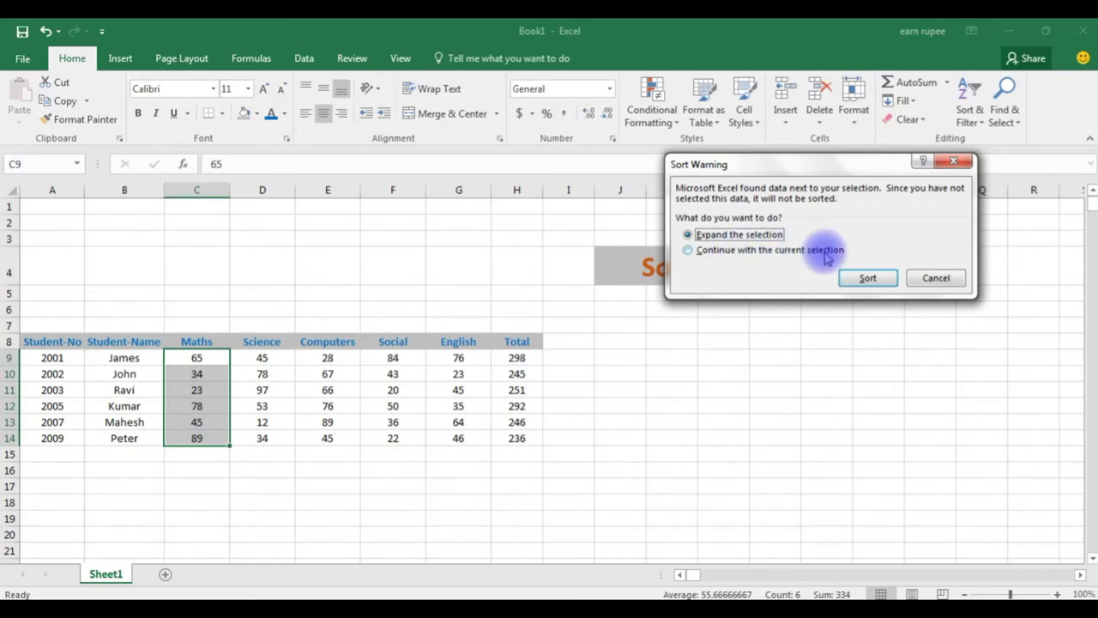
left_click(687, 250)
left_click(865, 277)
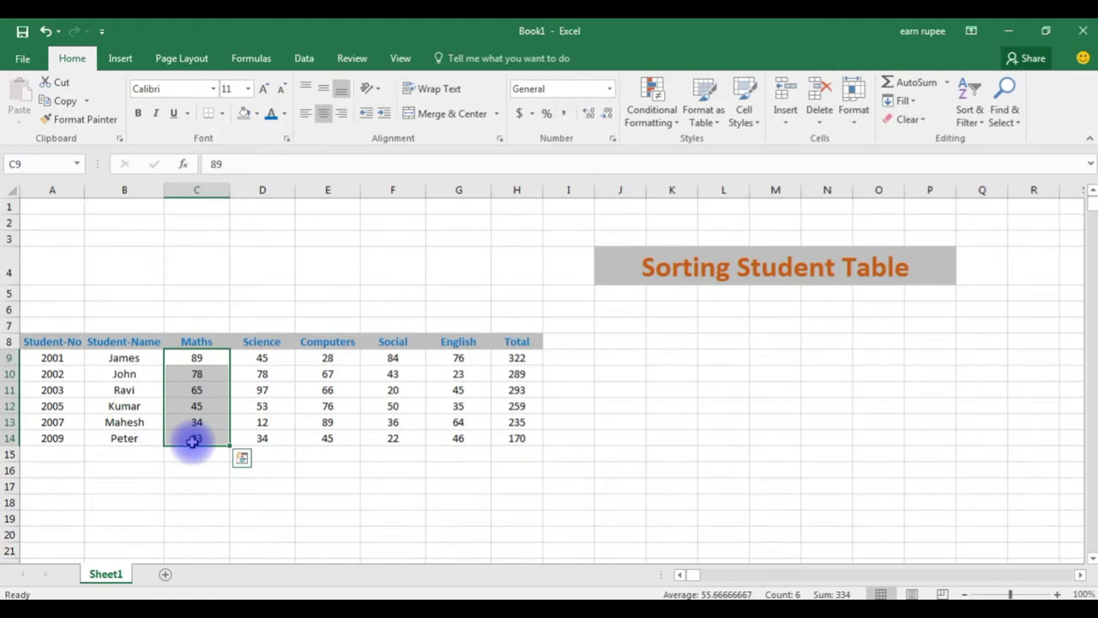
left_click(196, 357)
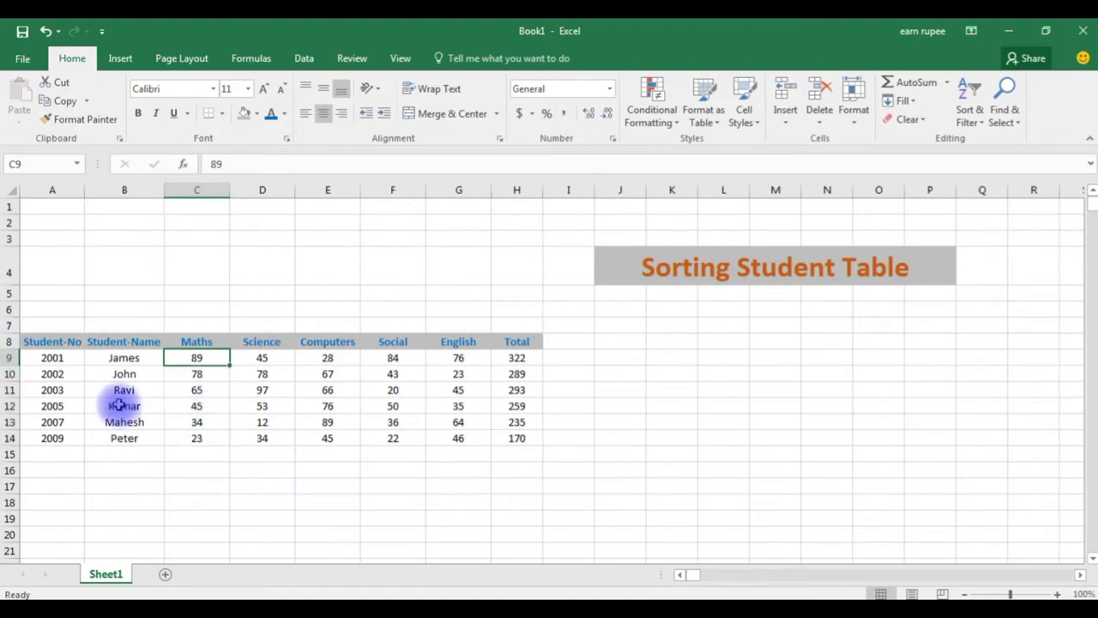
Shade the student name cells B10 and B13 grey.
left_click(118, 371)
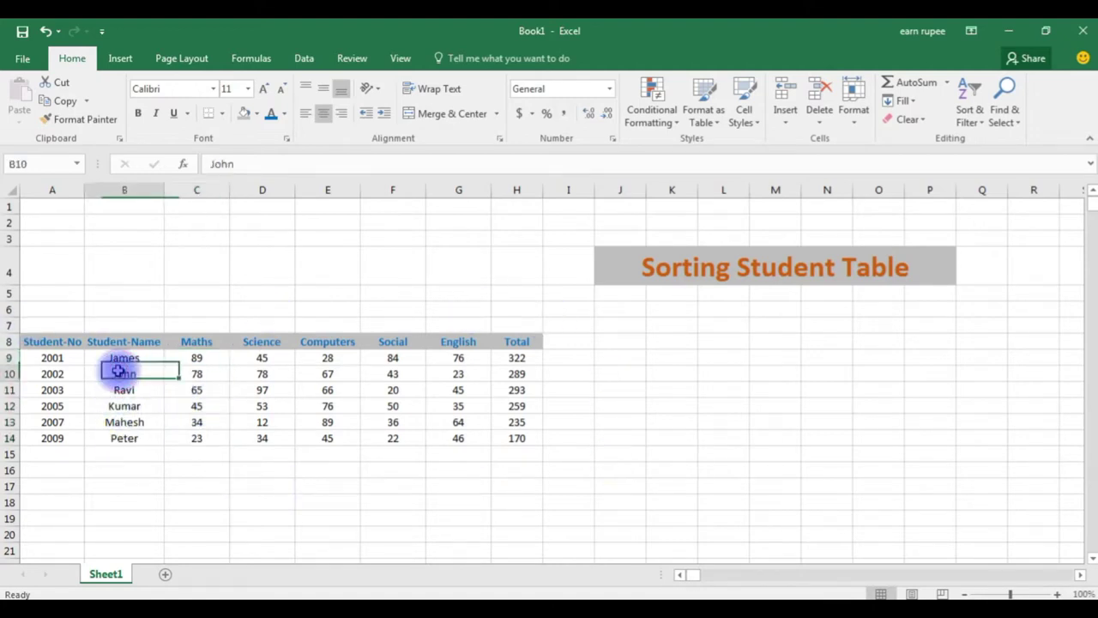
left_click(243, 115)
left_click(111, 421)
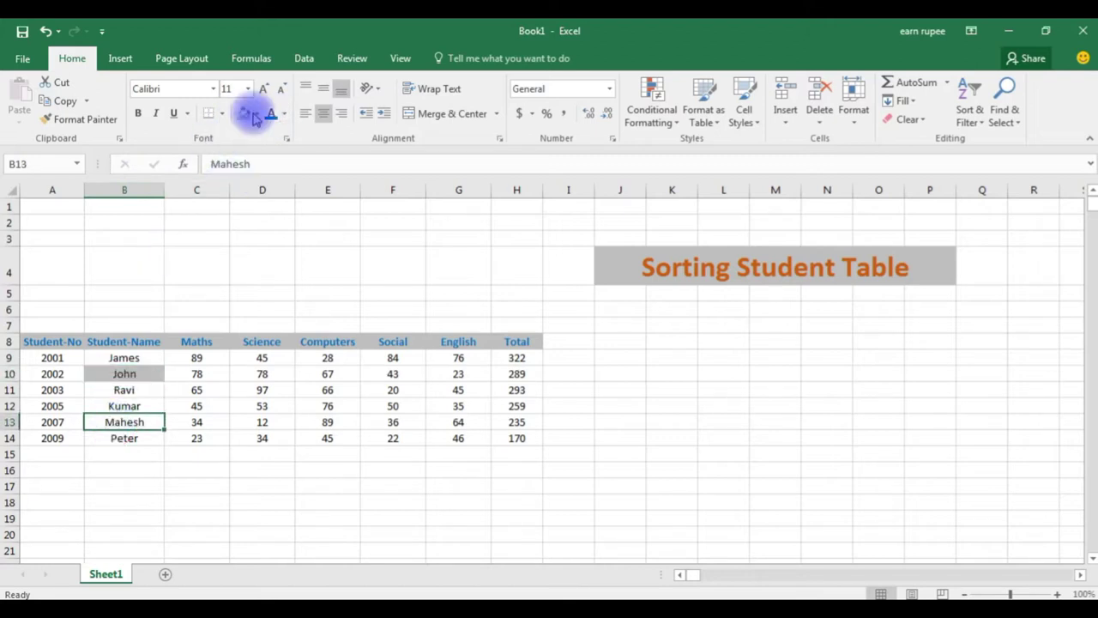
left_click(244, 121)
Fill name cell B11 blue and B12 green, then select all names B9:B14.
left_click(127, 391)
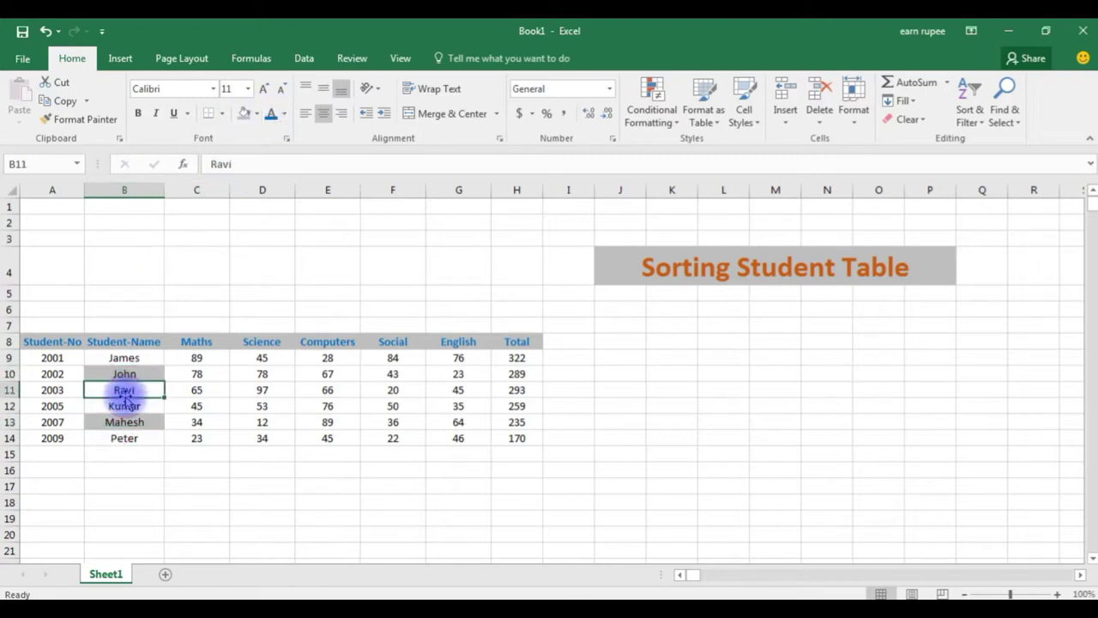
left_click(257, 113)
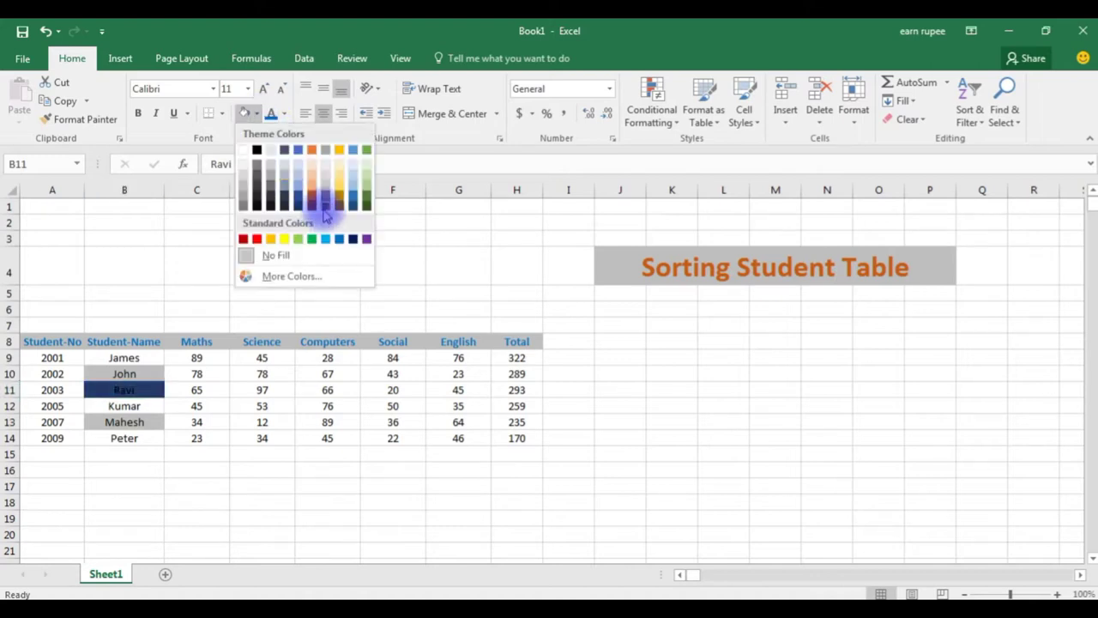
left_click(353, 203)
left_click(147, 407)
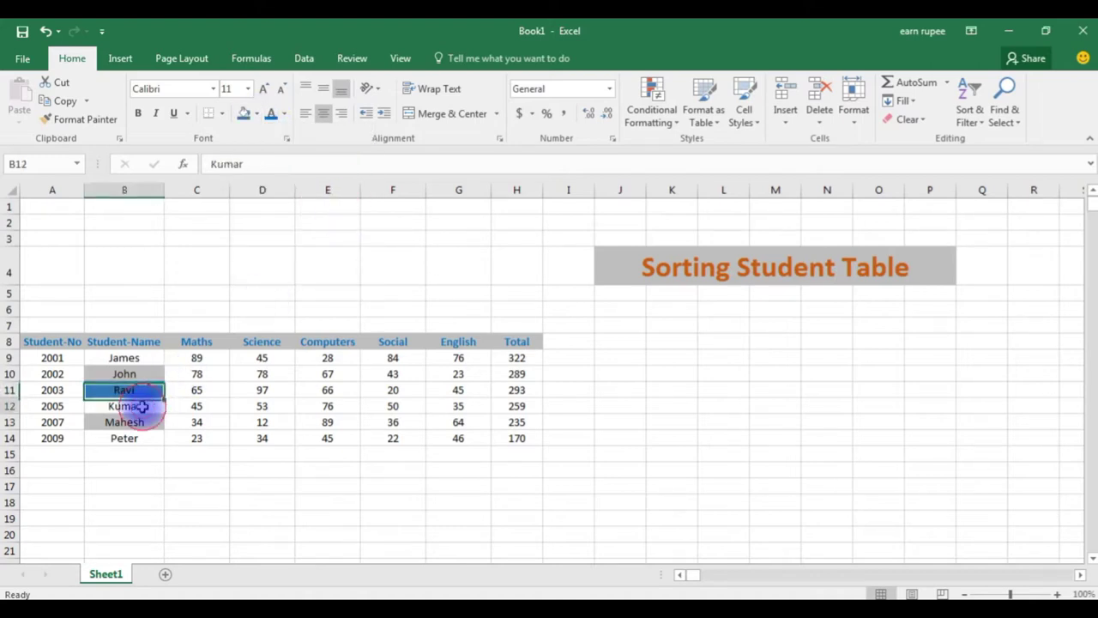
left_click(256, 113)
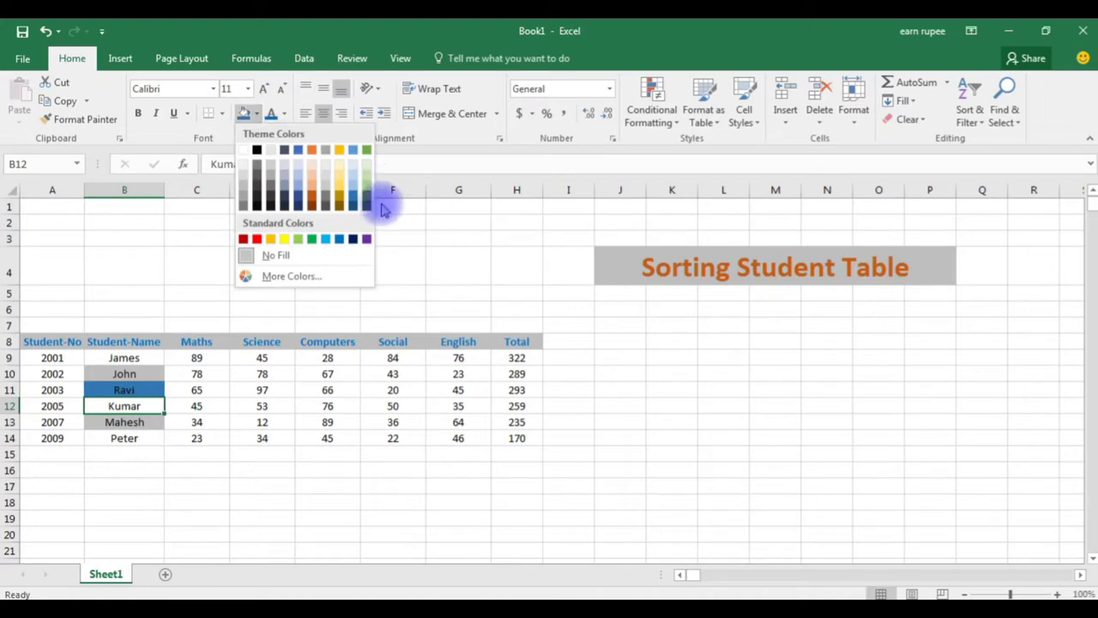
left_click(366, 151)
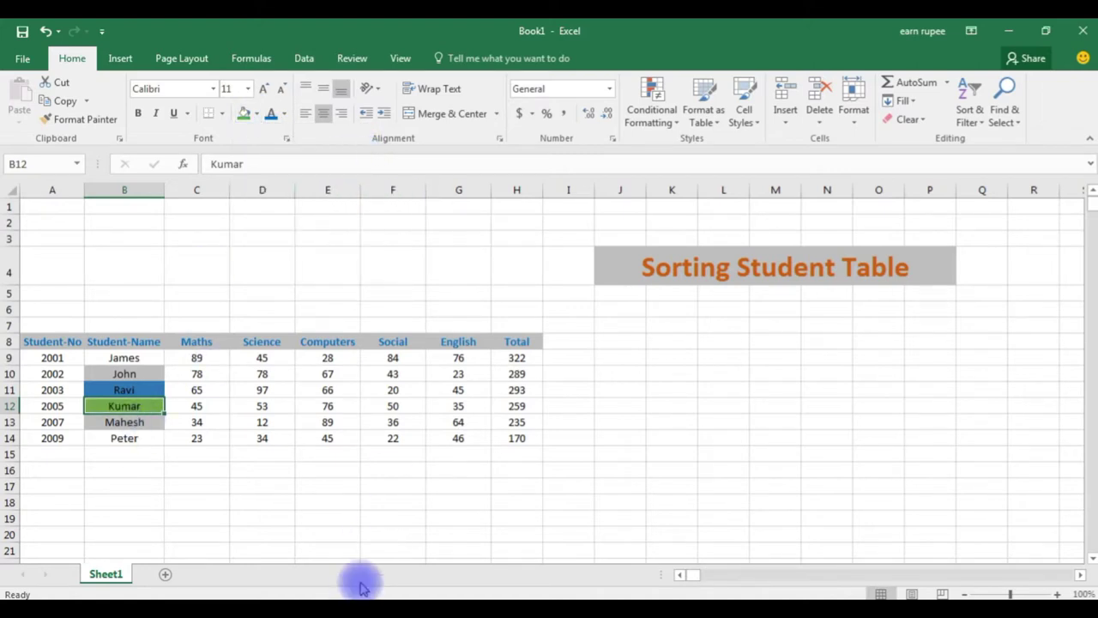
left_click(107, 355)
left_click_drag(108, 355, 124, 437)
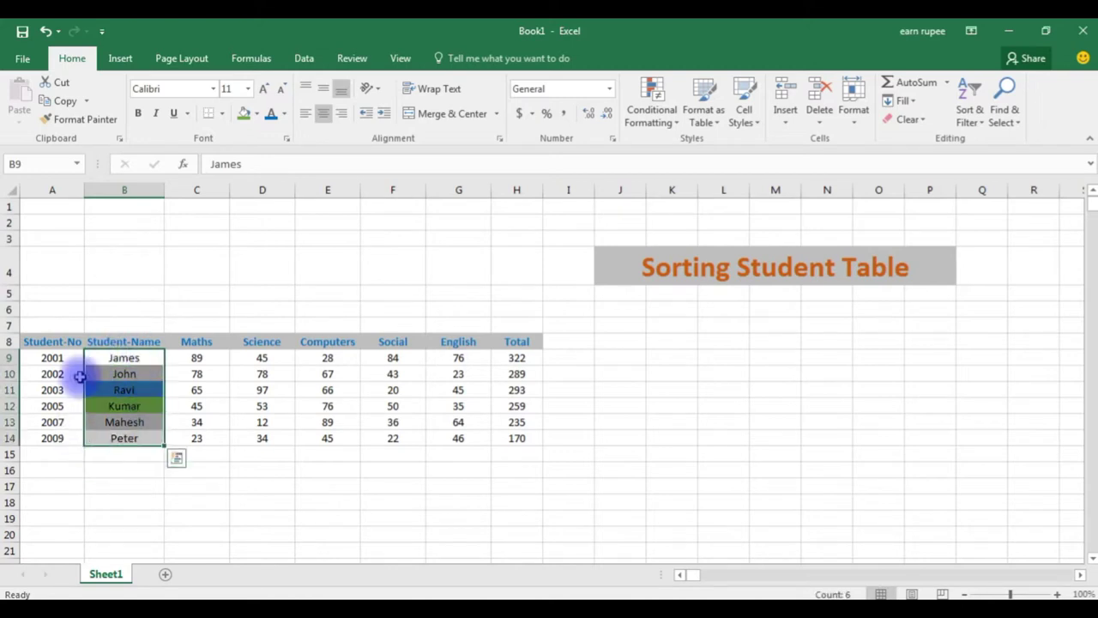
Custom-sort only the name cells B9:B14 on Cell Color, with green On Top.
left_click(968, 113)
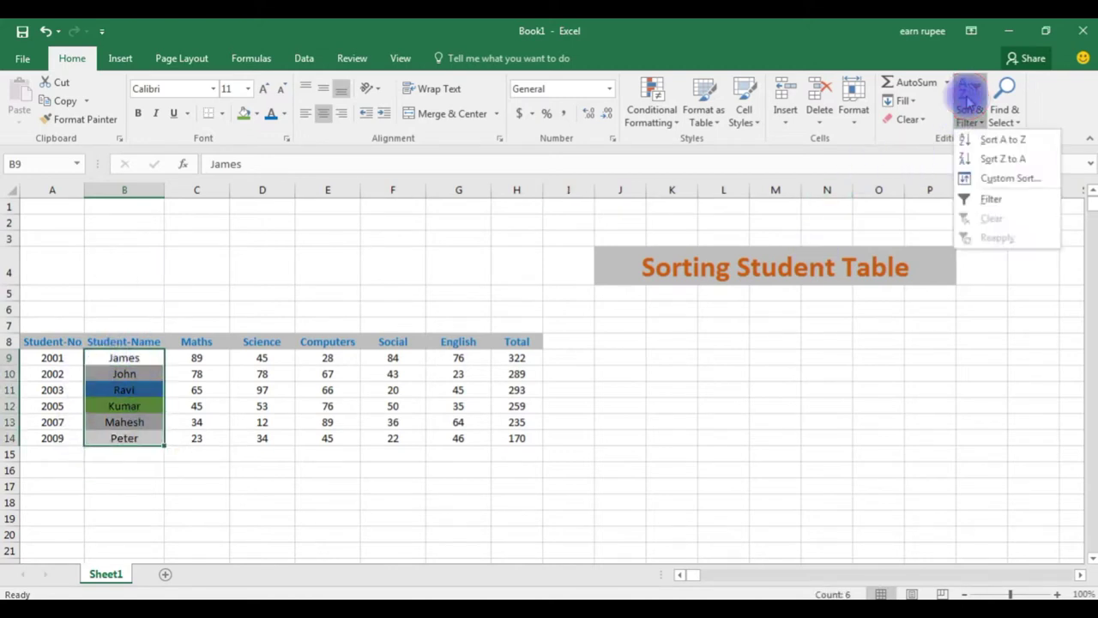
left_click(1009, 179)
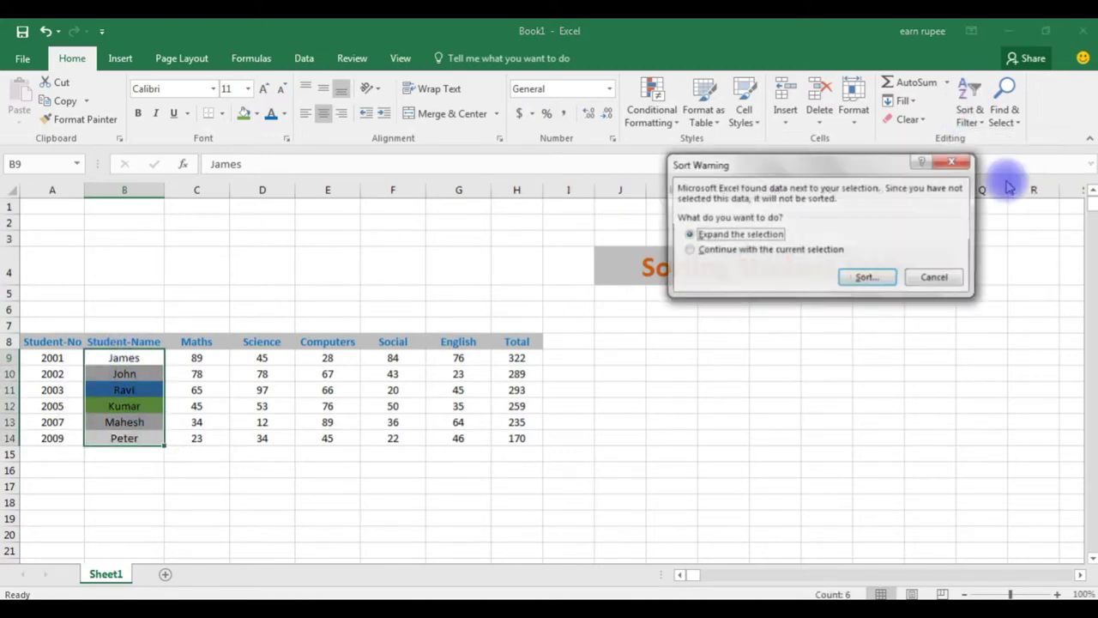
left_click(793, 251)
left_click(868, 279)
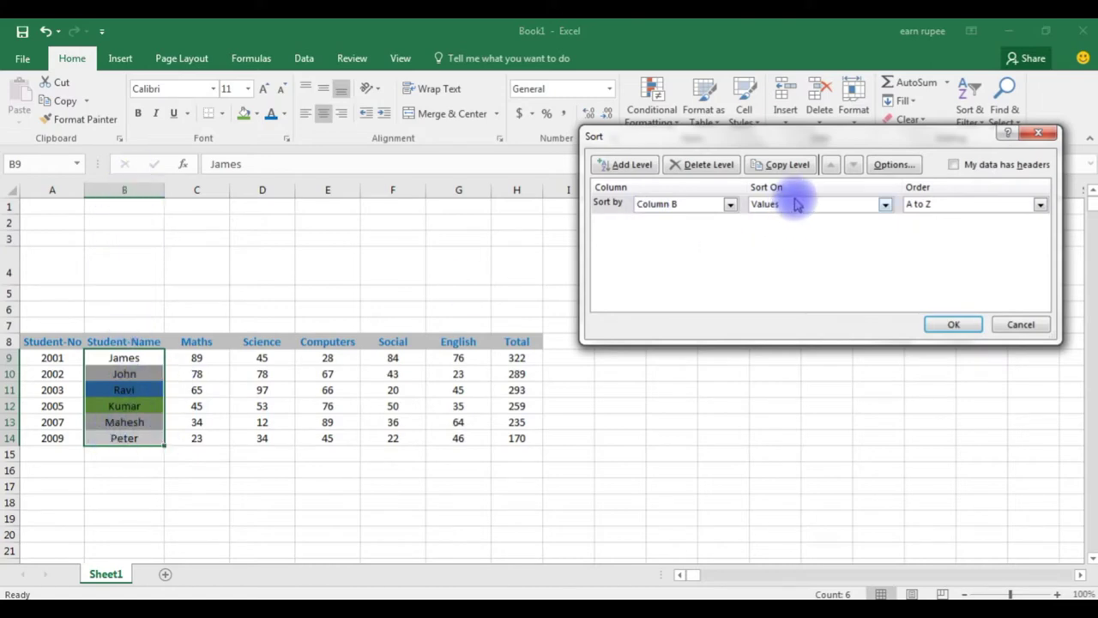
left_click(885, 204)
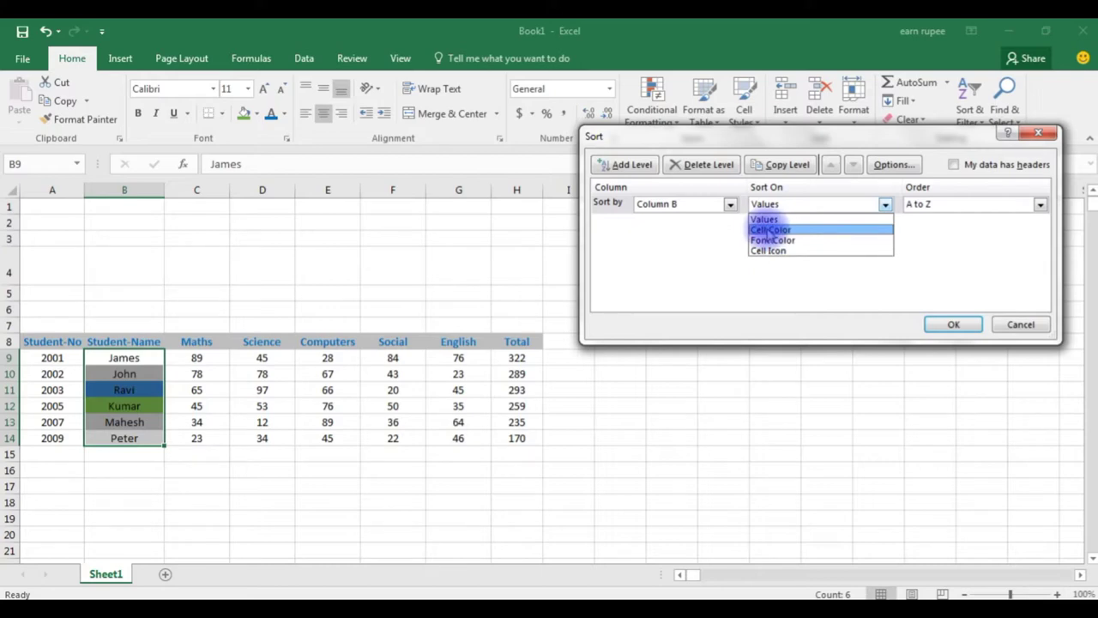
left_click(787, 231)
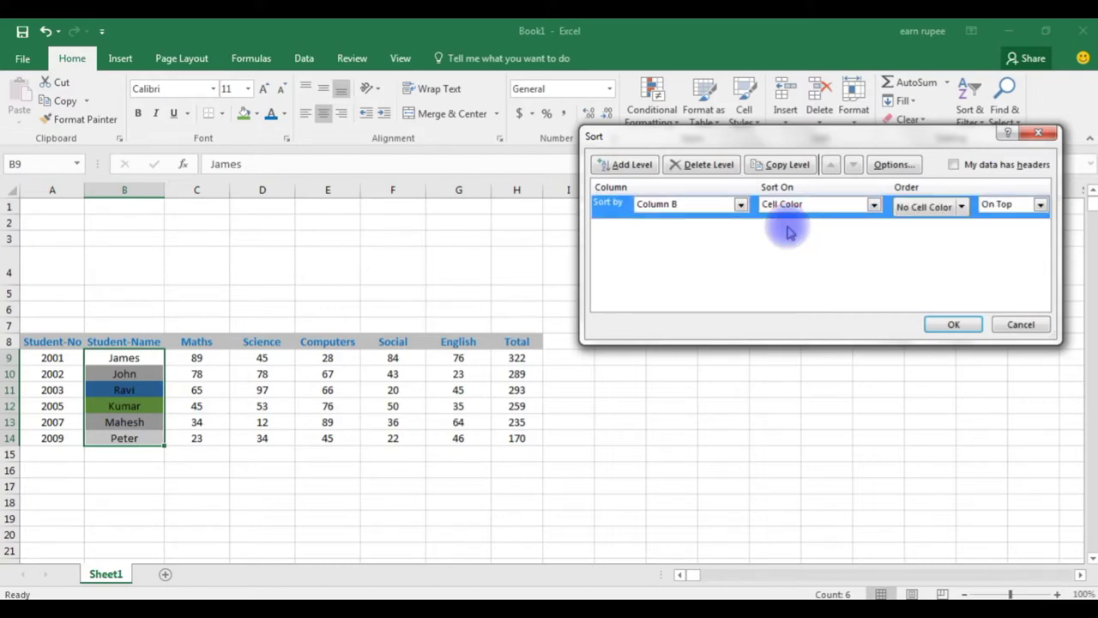
left_click(962, 209)
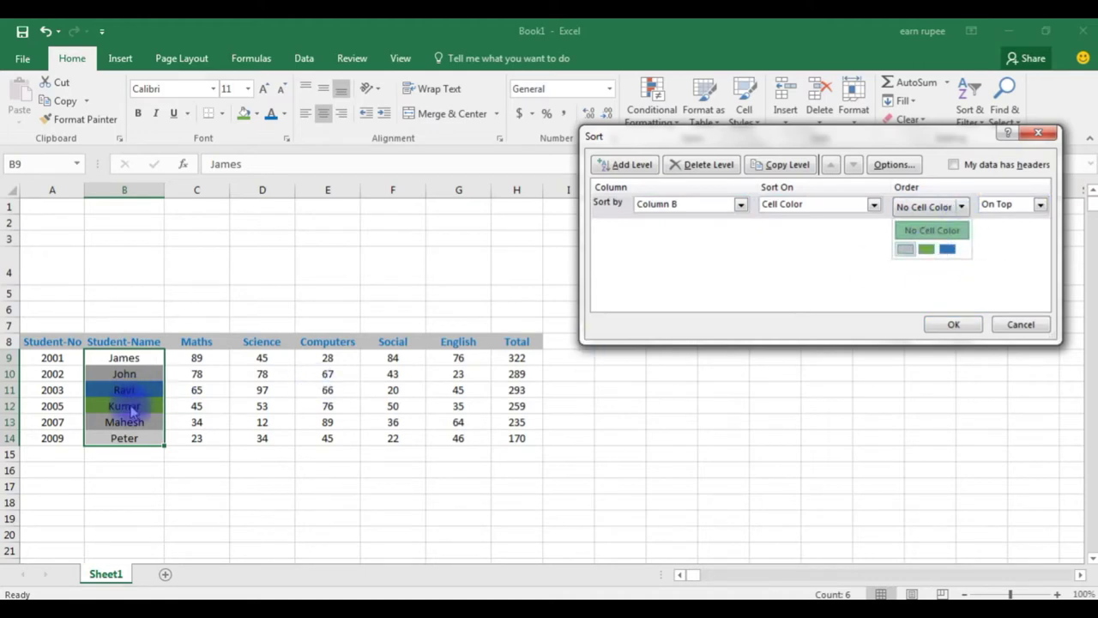
left_click(926, 249)
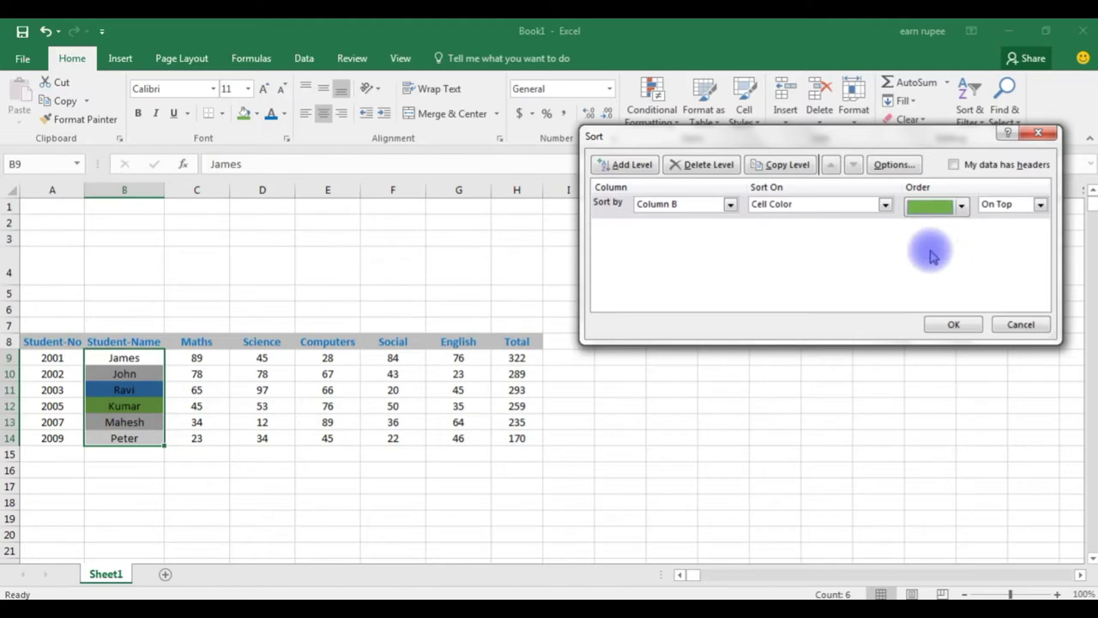
left_click(1029, 205)
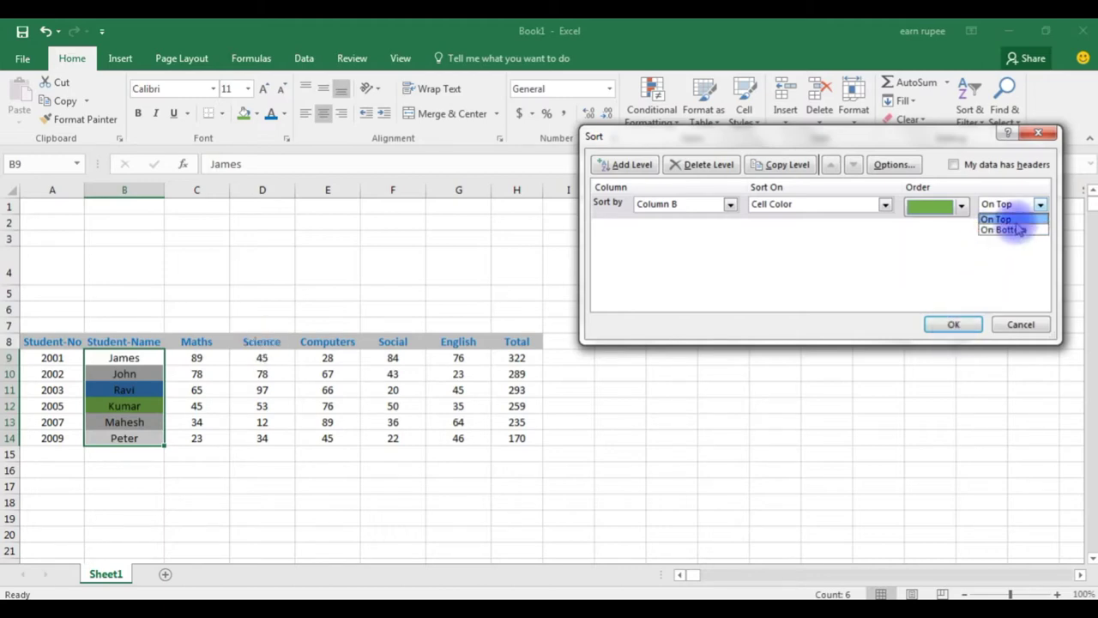
left_click(1001, 220)
left_click(951, 324)
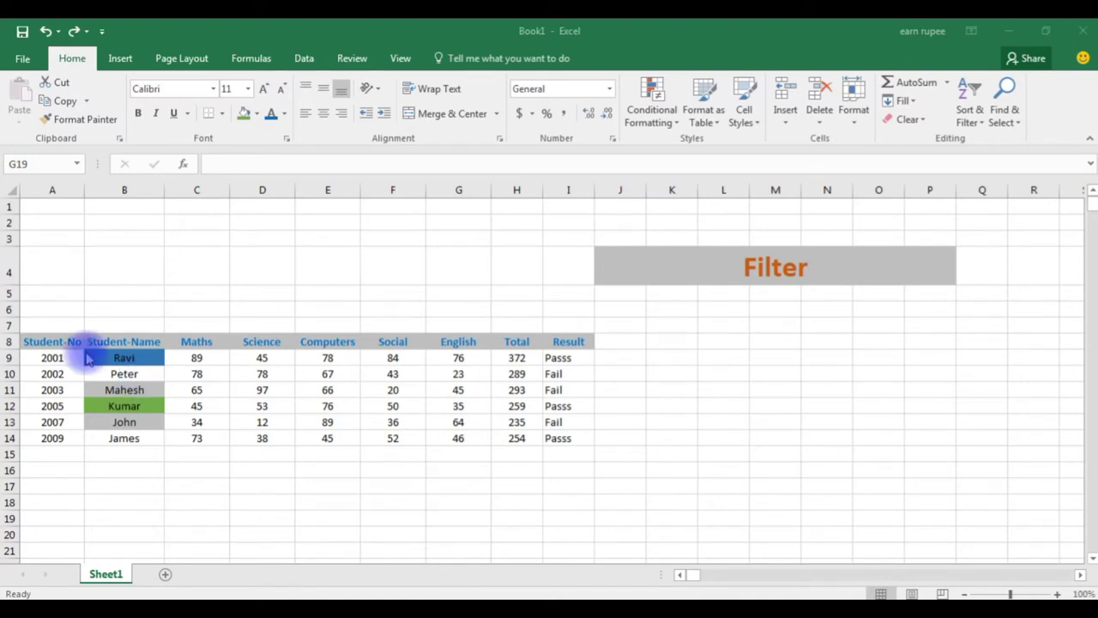
Turn on AutoFilter for header row A8:I8, Student-No through Result.
left_click_drag(46, 341, 569, 343)
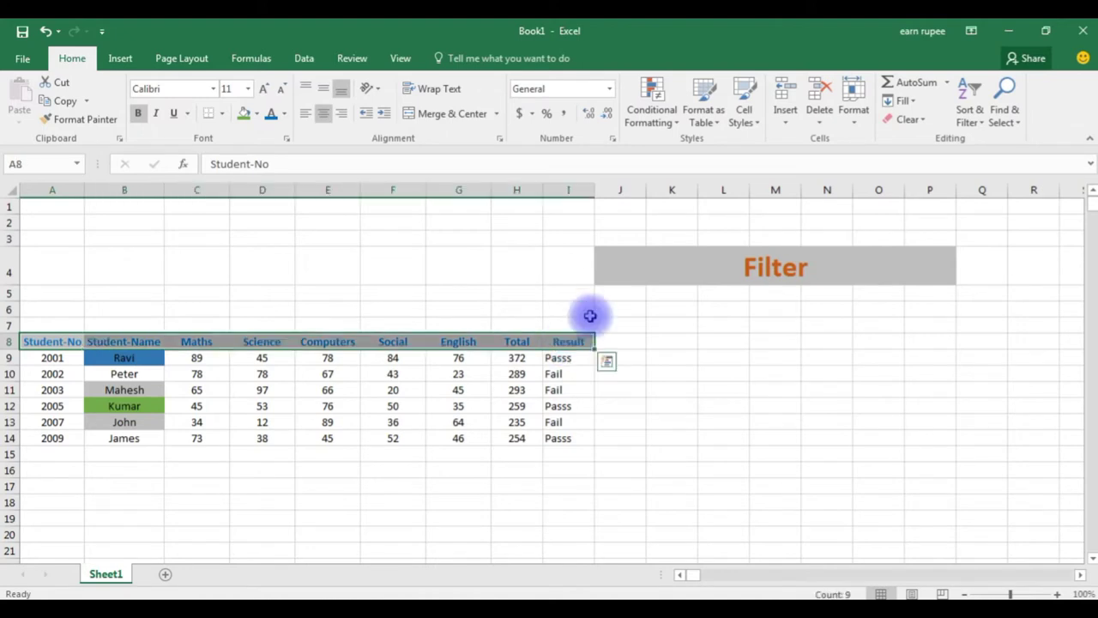
left_click(973, 118)
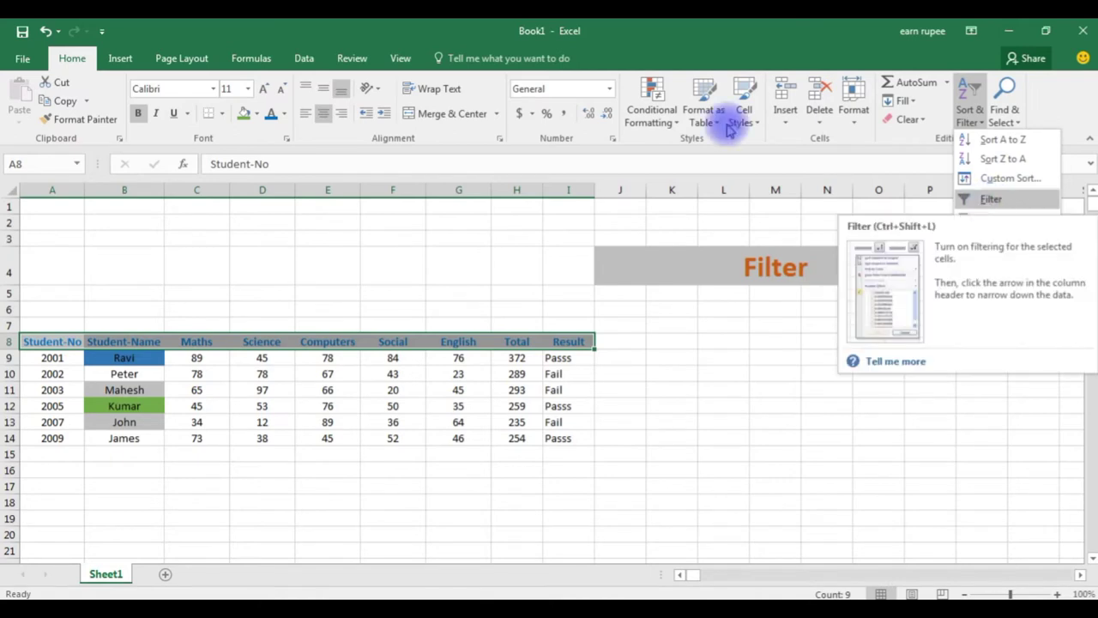
left_click(306, 58)
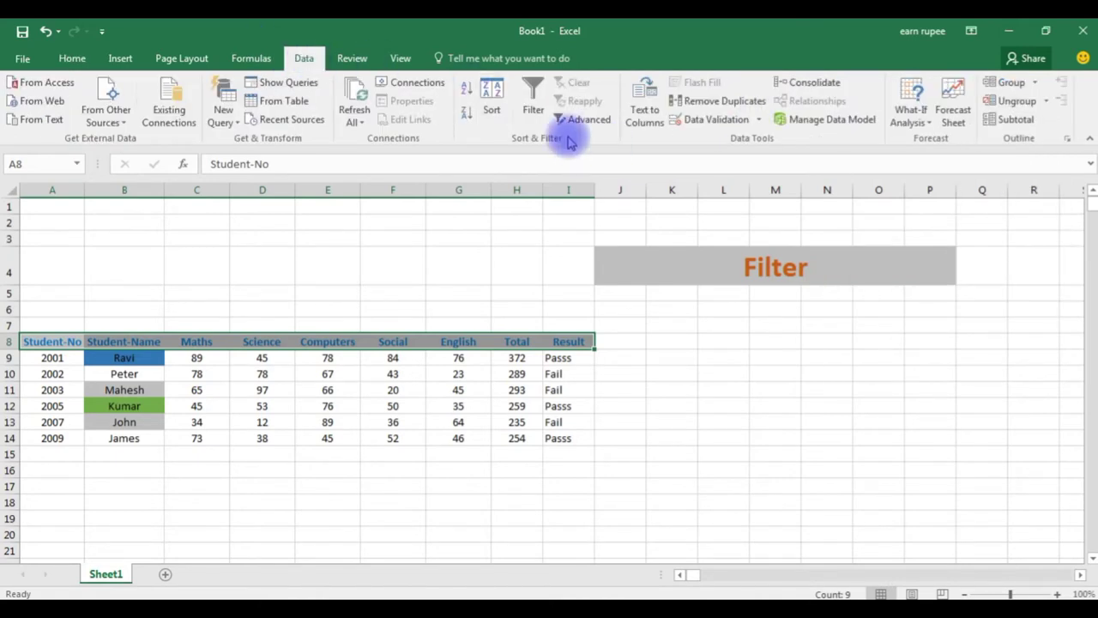
left_click(533, 110)
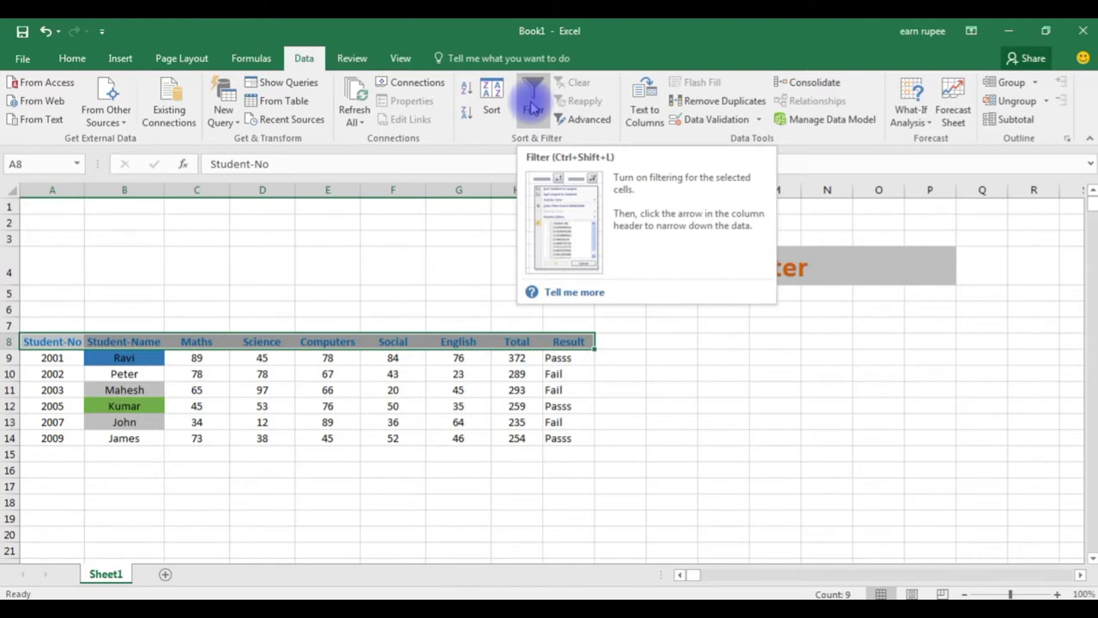
left_click(533, 107)
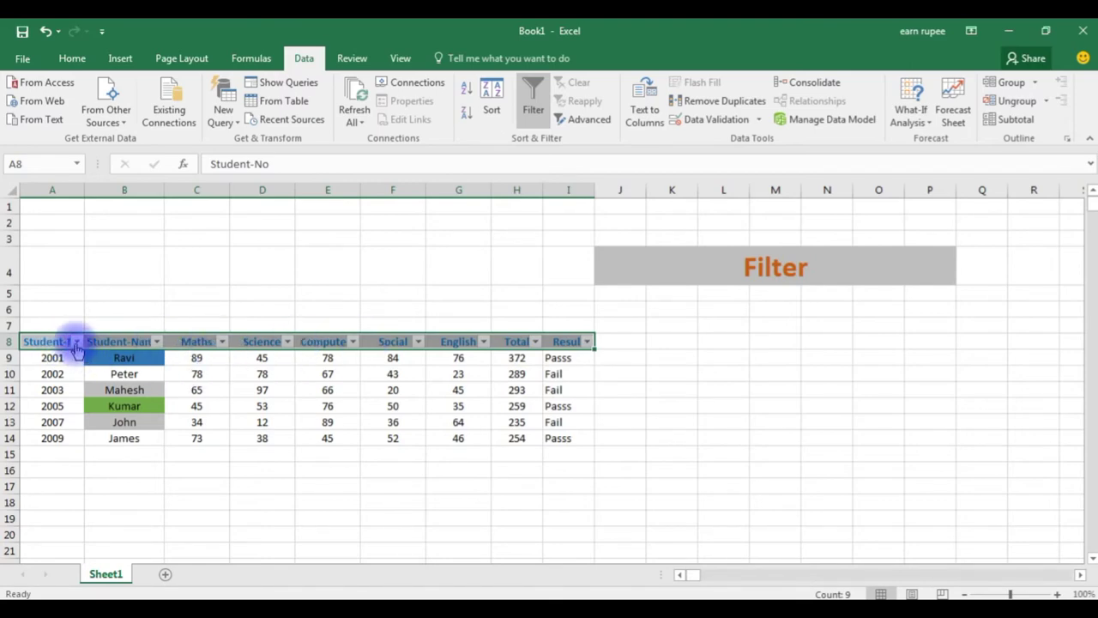
left_click(76, 342)
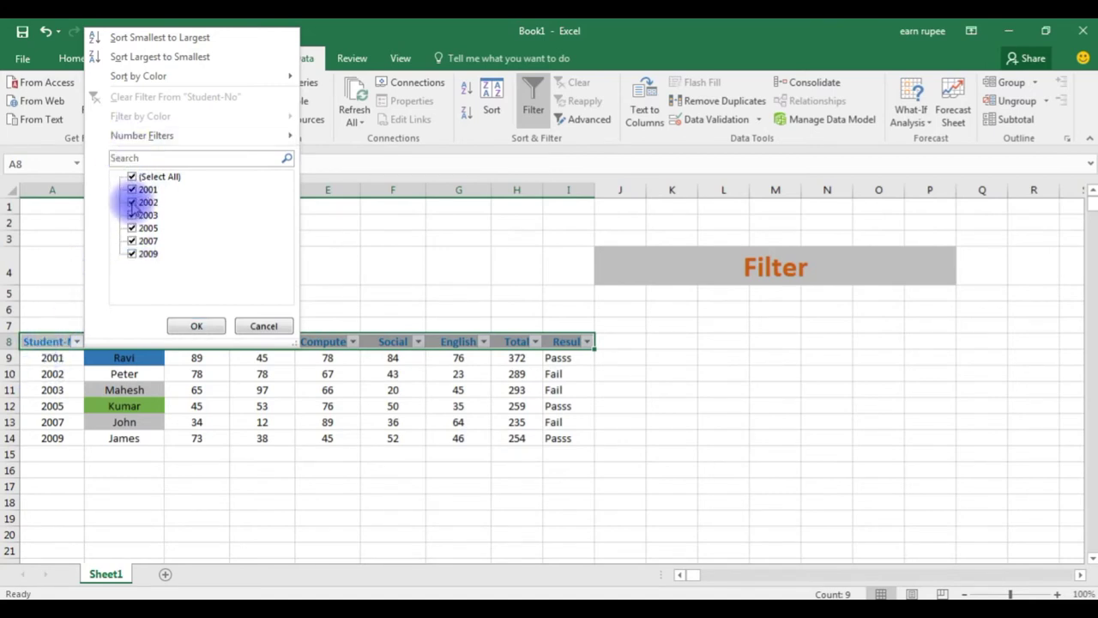
mouse_move(158, 146)
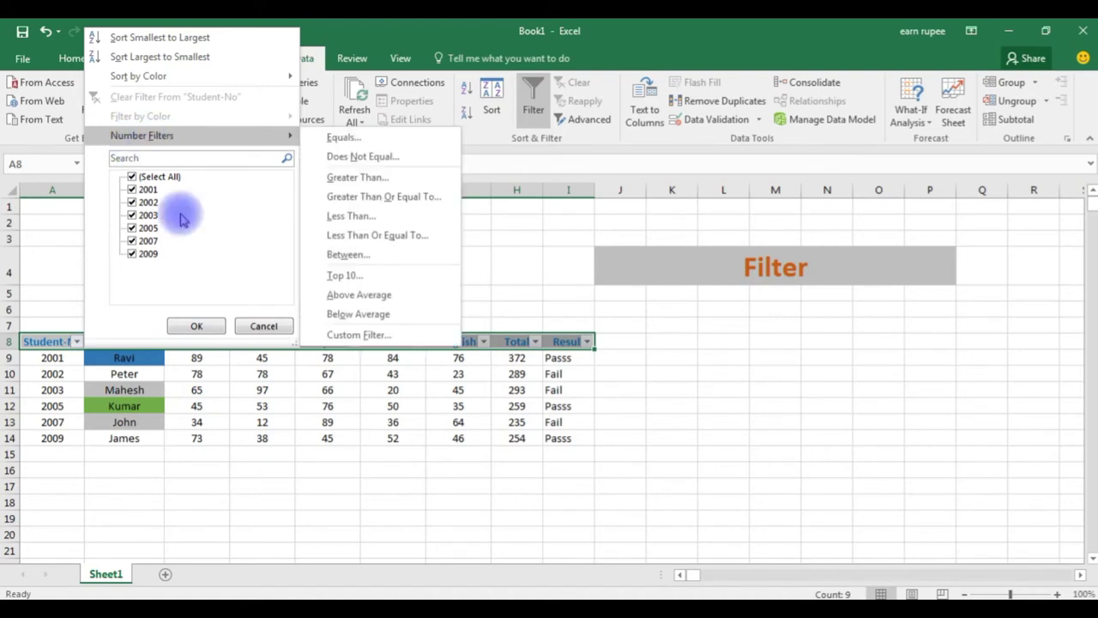
left_click(190, 326)
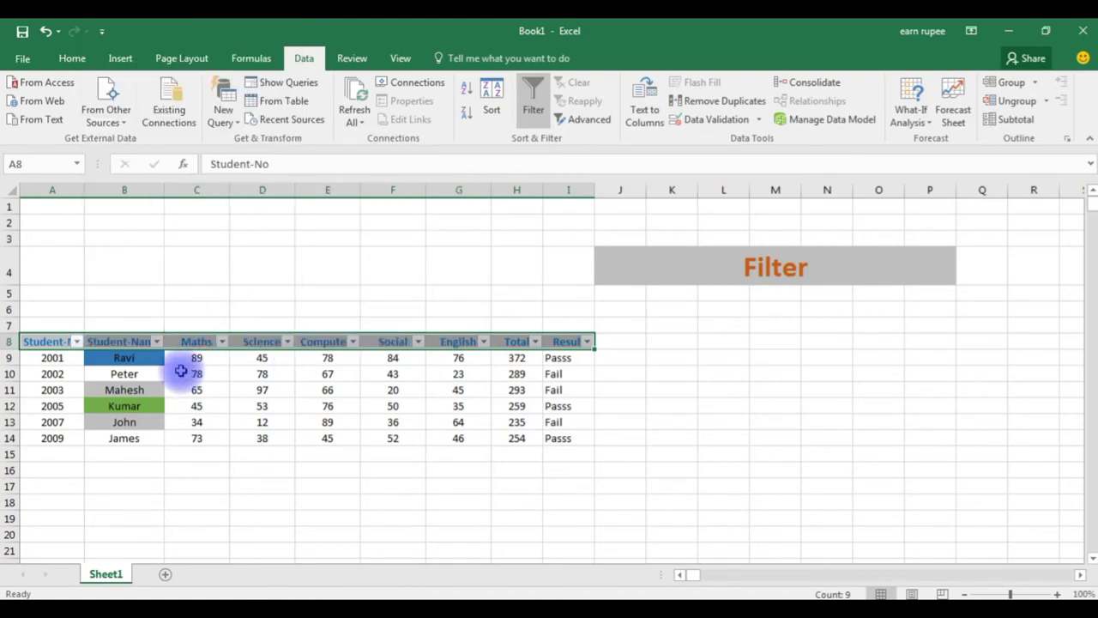
left_click(157, 343)
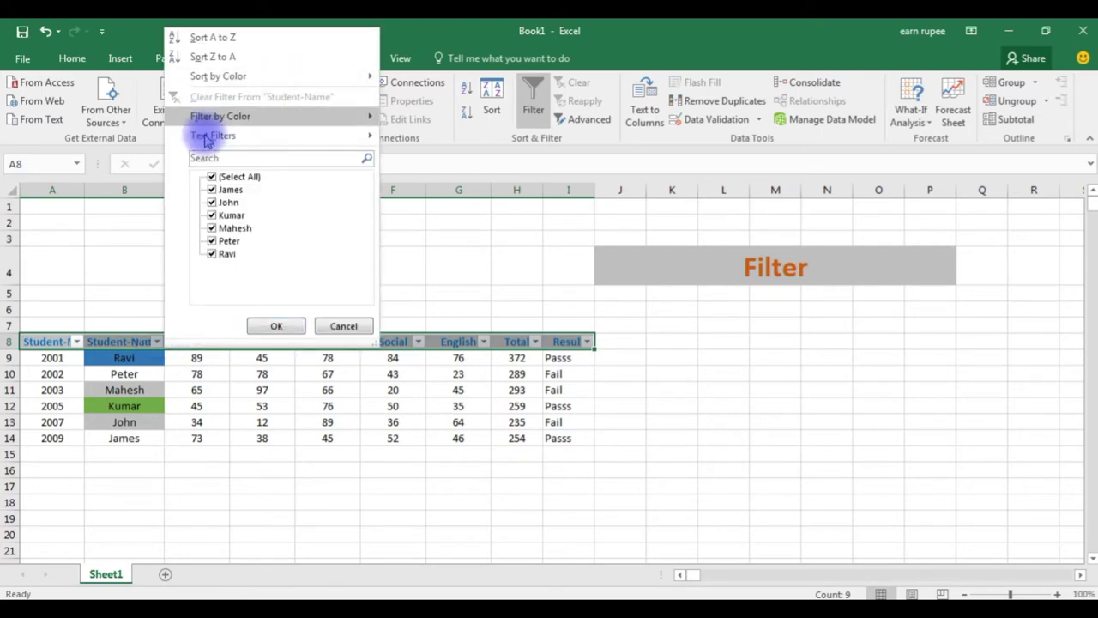
mouse_move(214, 139)
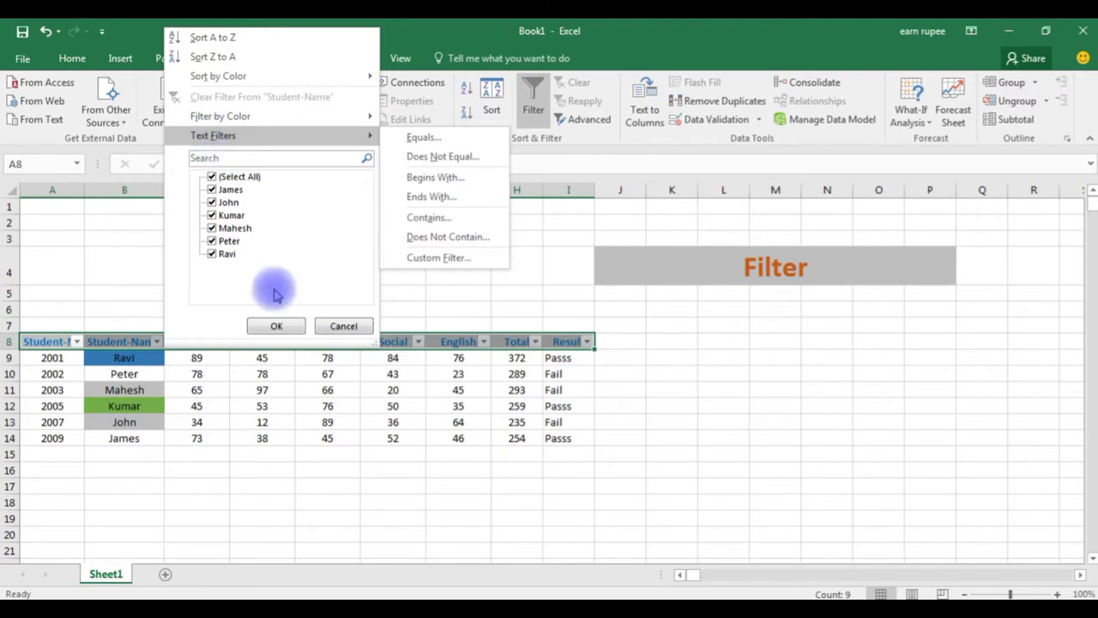
left_click(276, 323)
left_click(399, 466)
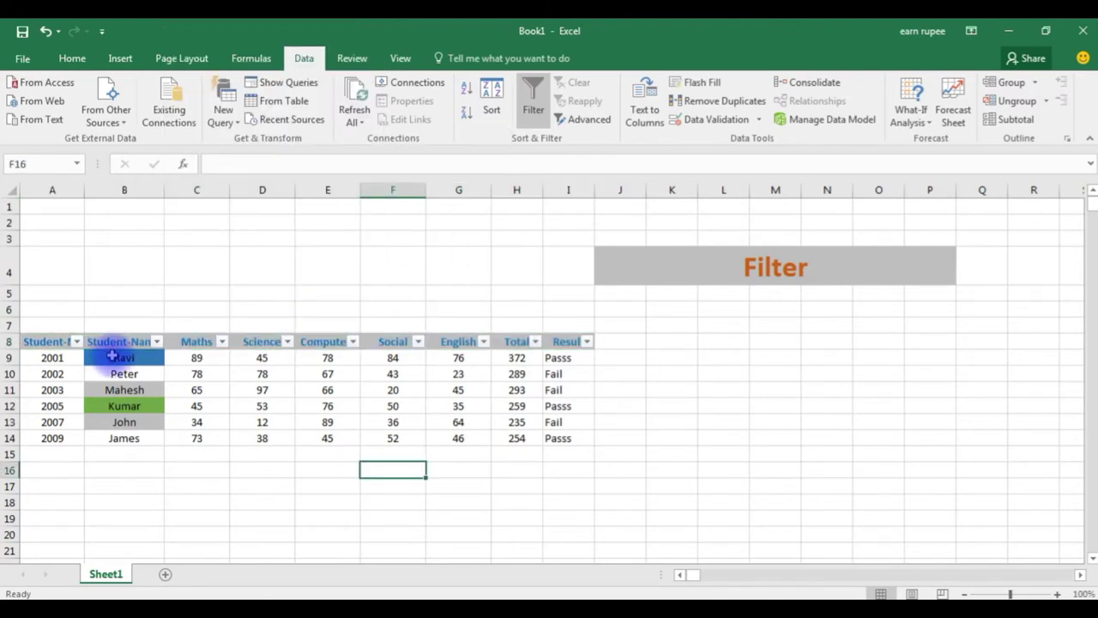
left_click(156, 342)
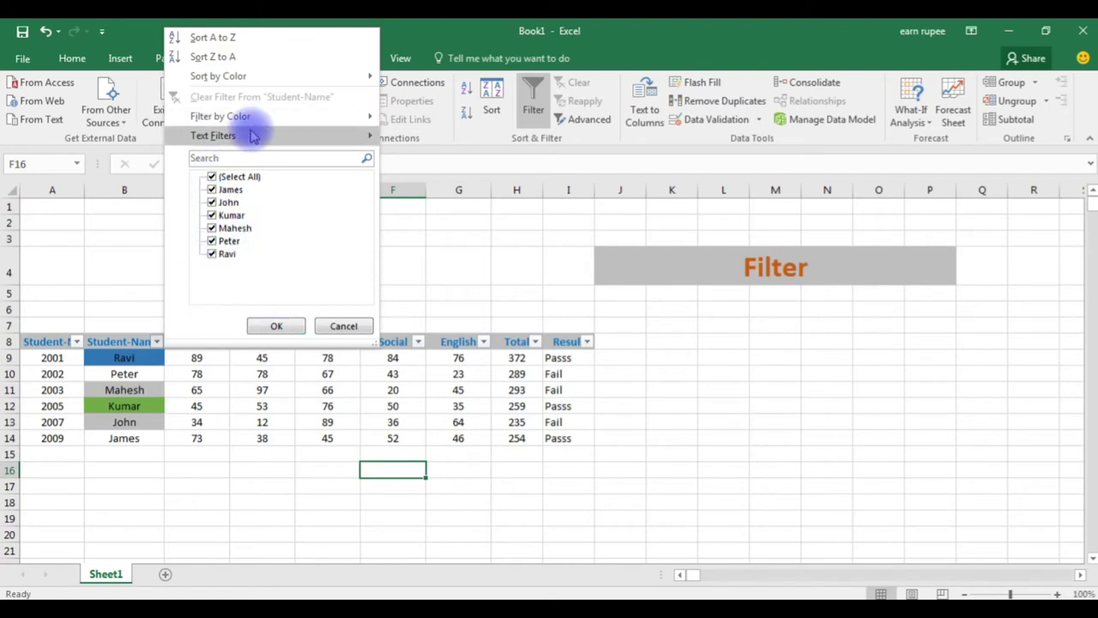
Filter Student-Name to rows containing either of two student names, joined by Or.
mouse_move(253, 137)
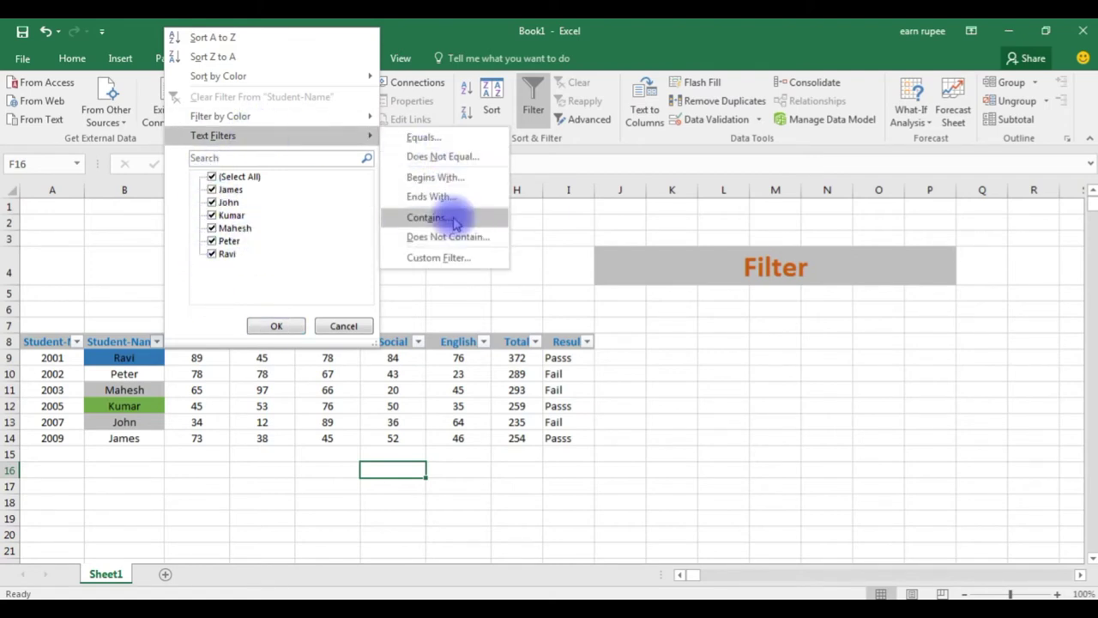
left_click(426, 217)
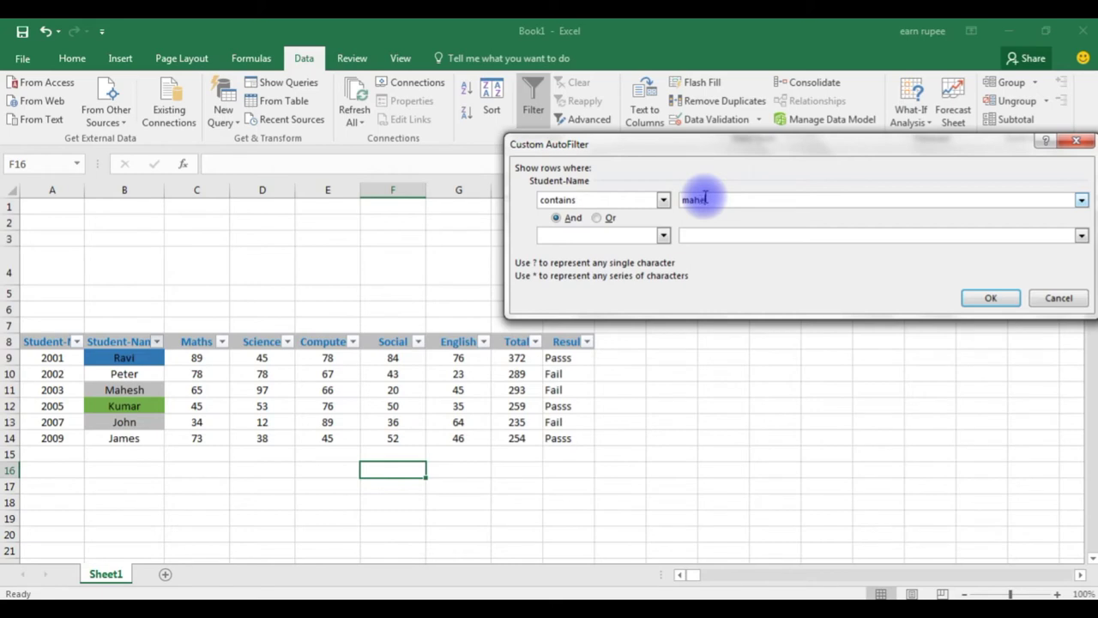
type("mahesh")
left_click(1081, 200)
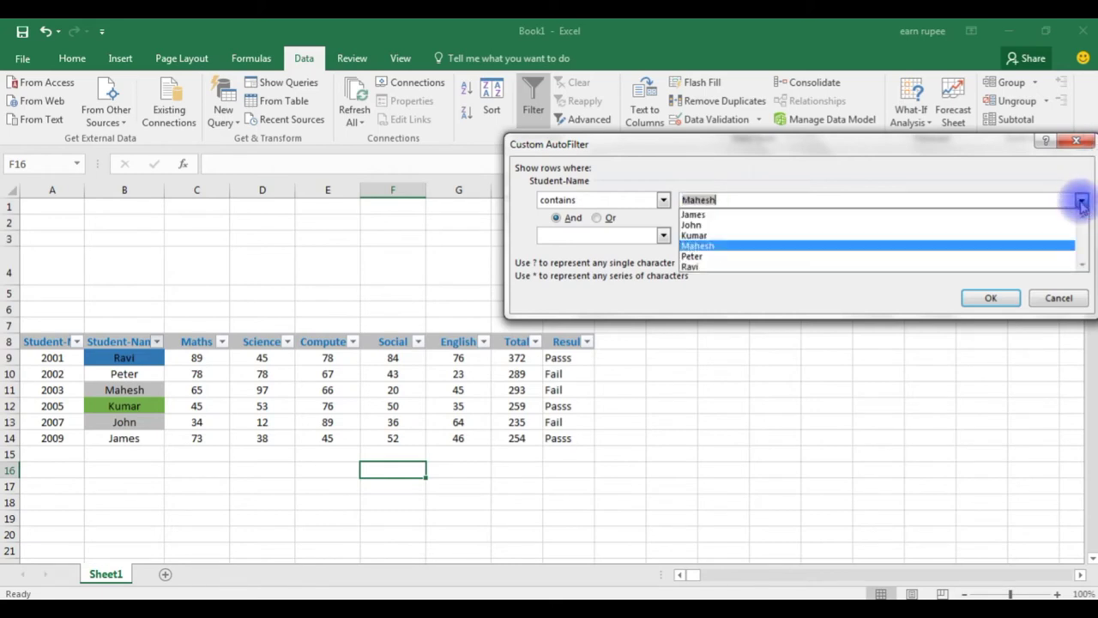
left_click(734, 246)
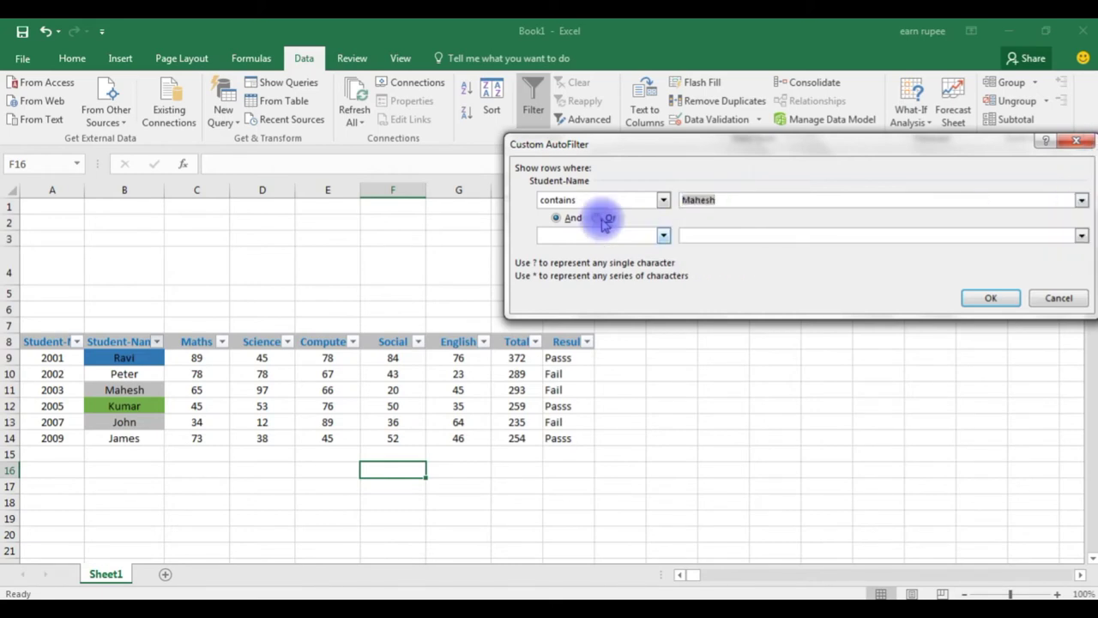
left_click(599, 219)
left_click(663, 235)
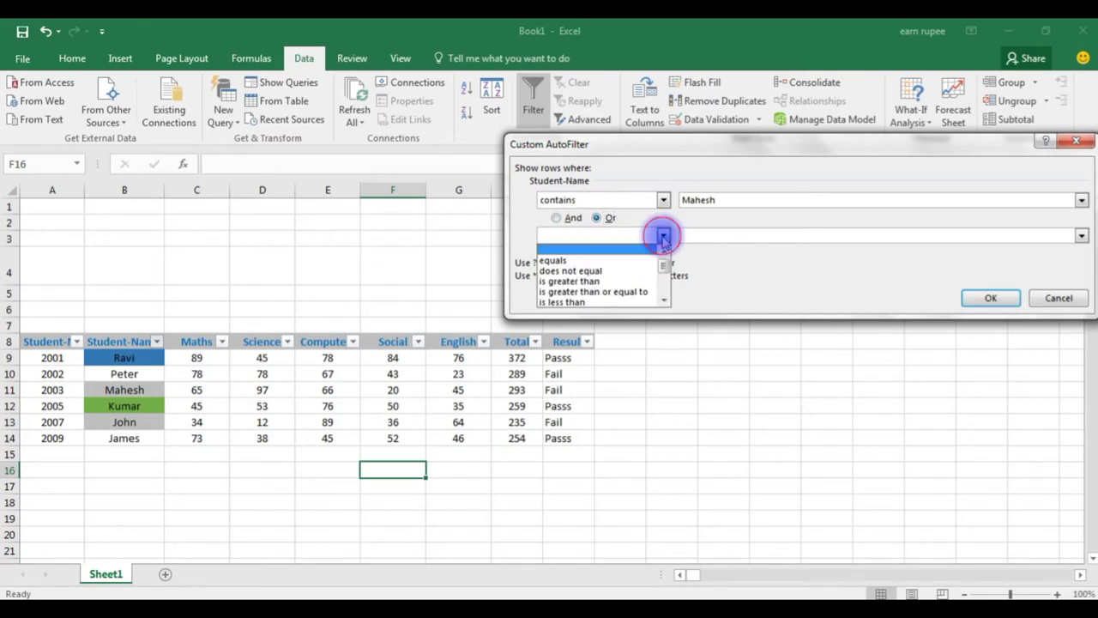
scroll(650, 273, "down", 3)
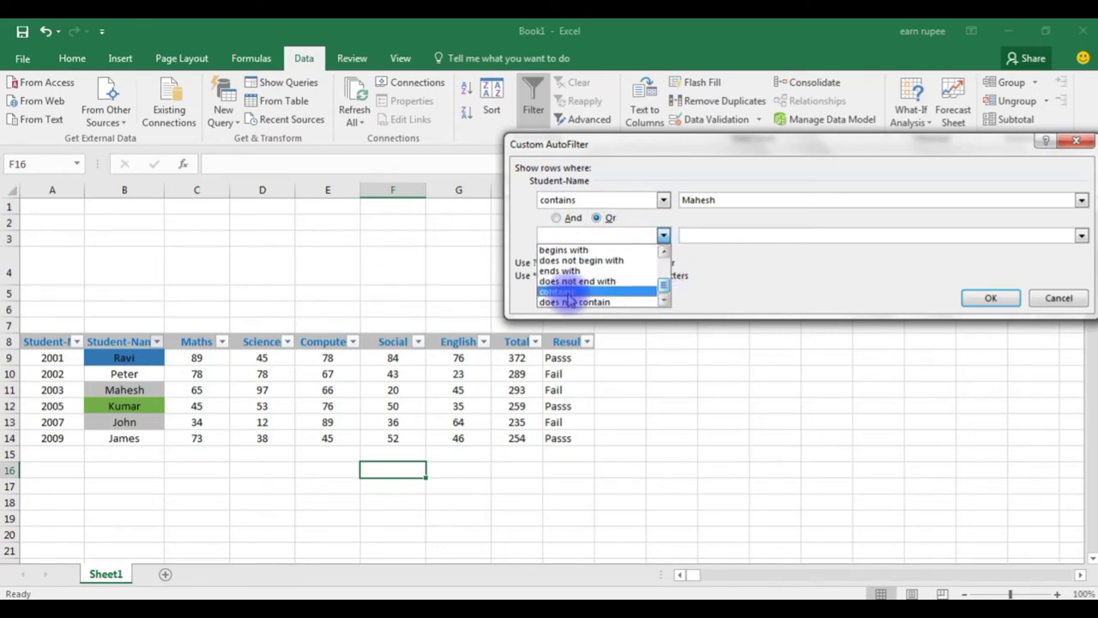
left_click(611, 291)
left_click(706, 234)
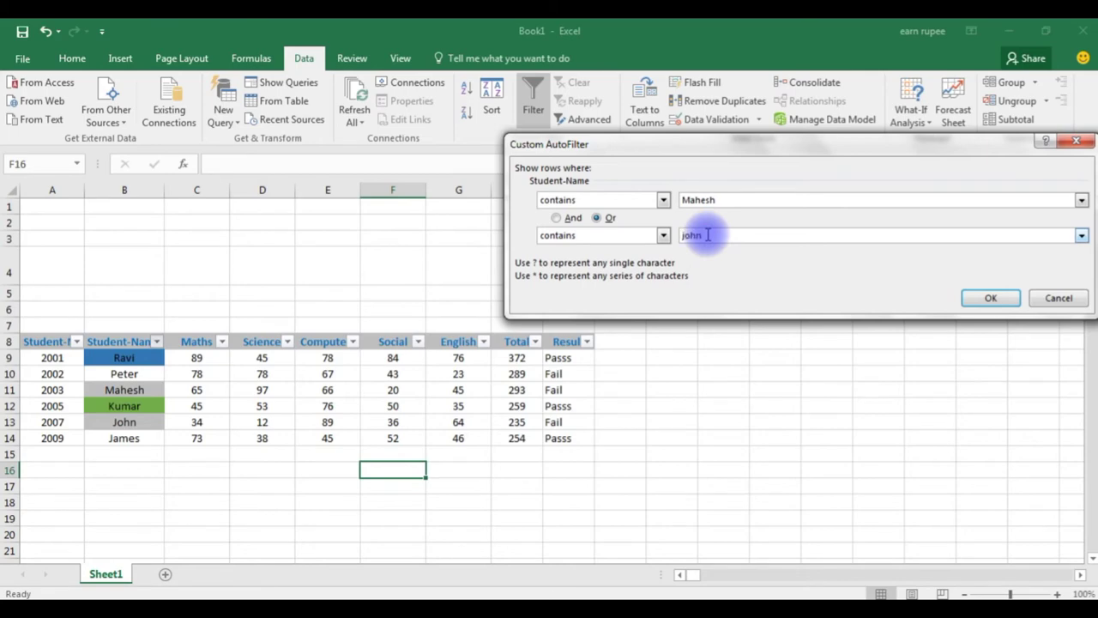
left_click(986, 299)
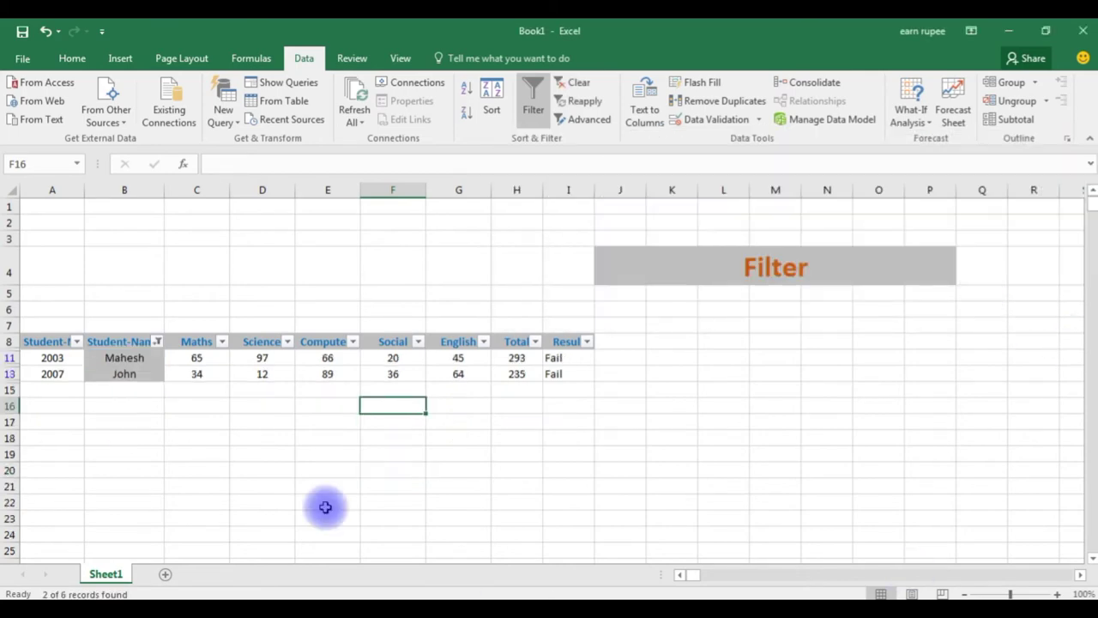
Clear the filter from Student-Name so all six students show.
key("Down")
key("Down")
key("Down")
key("Down")
key("Down")
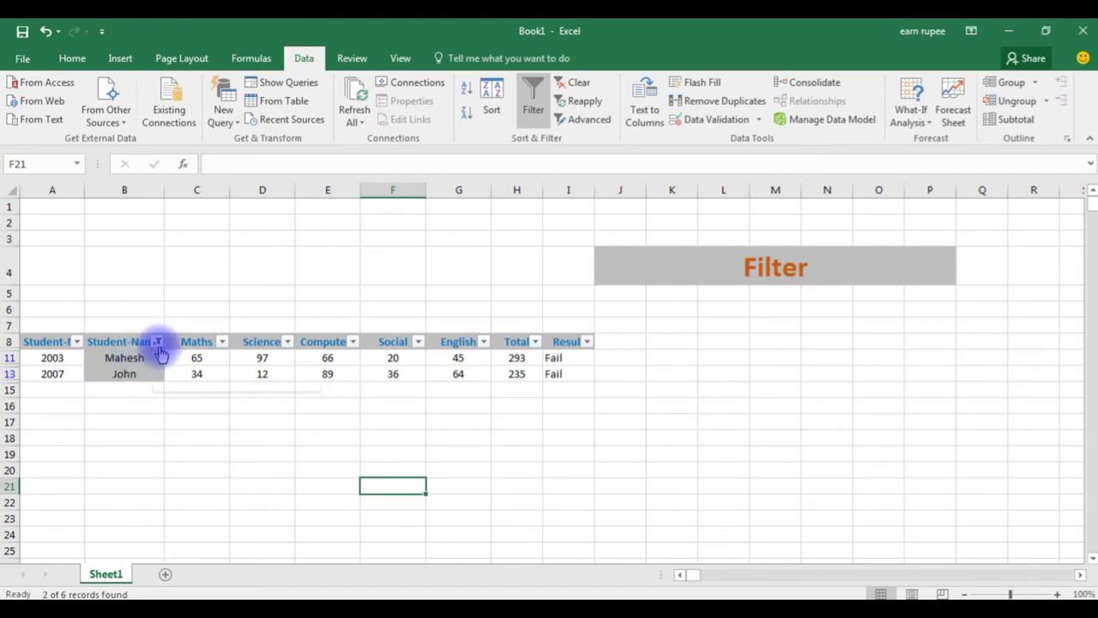
mouse_move(160, 354)
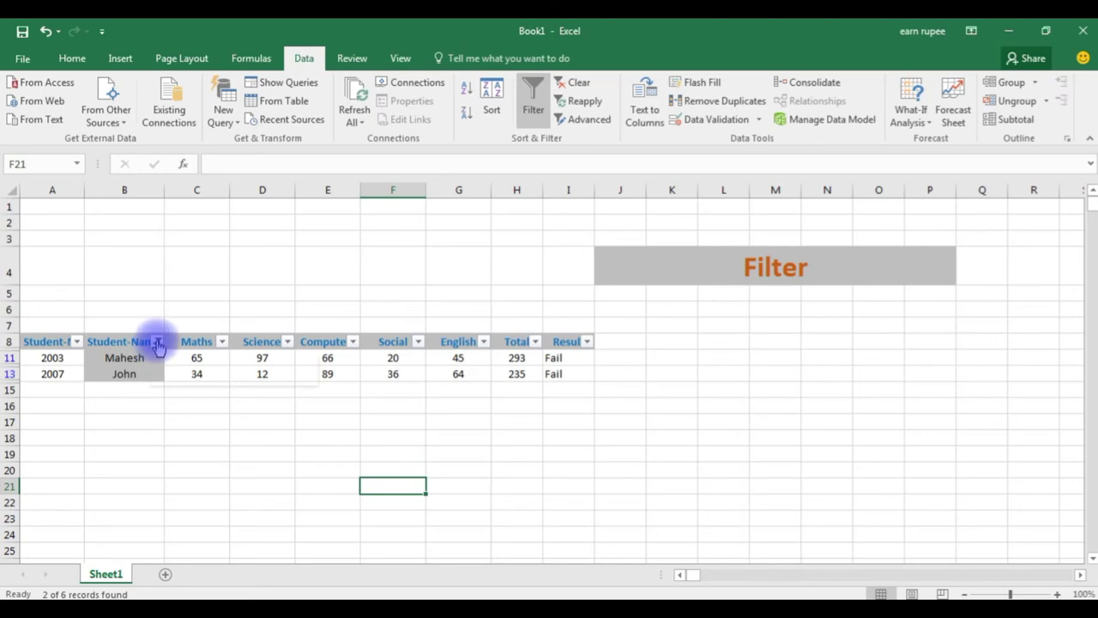
left_click(157, 342)
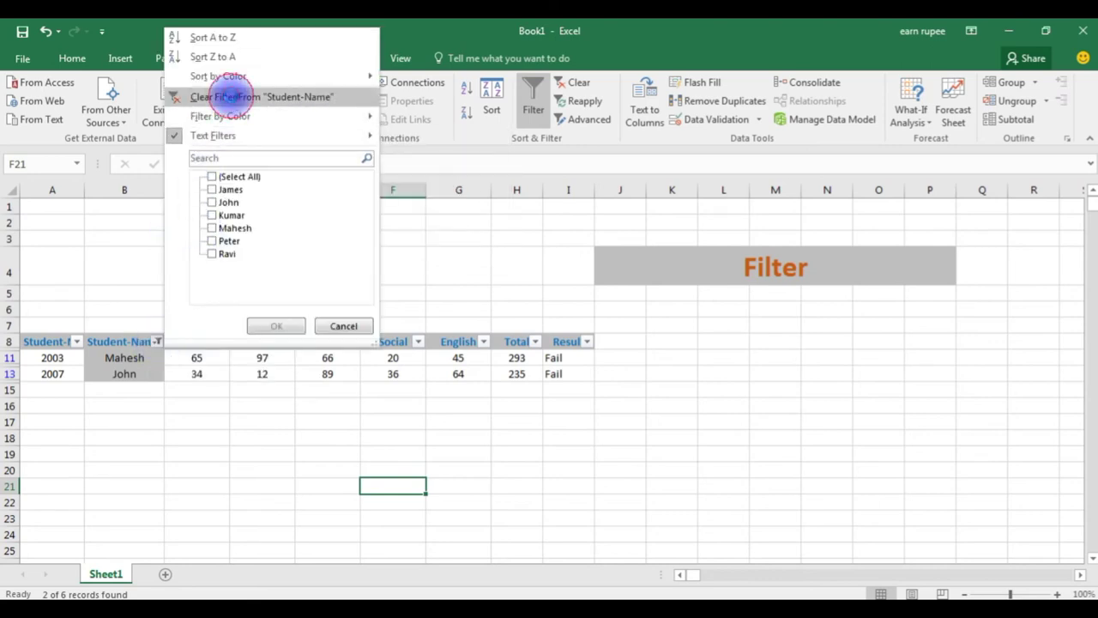
left_click(234, 96)
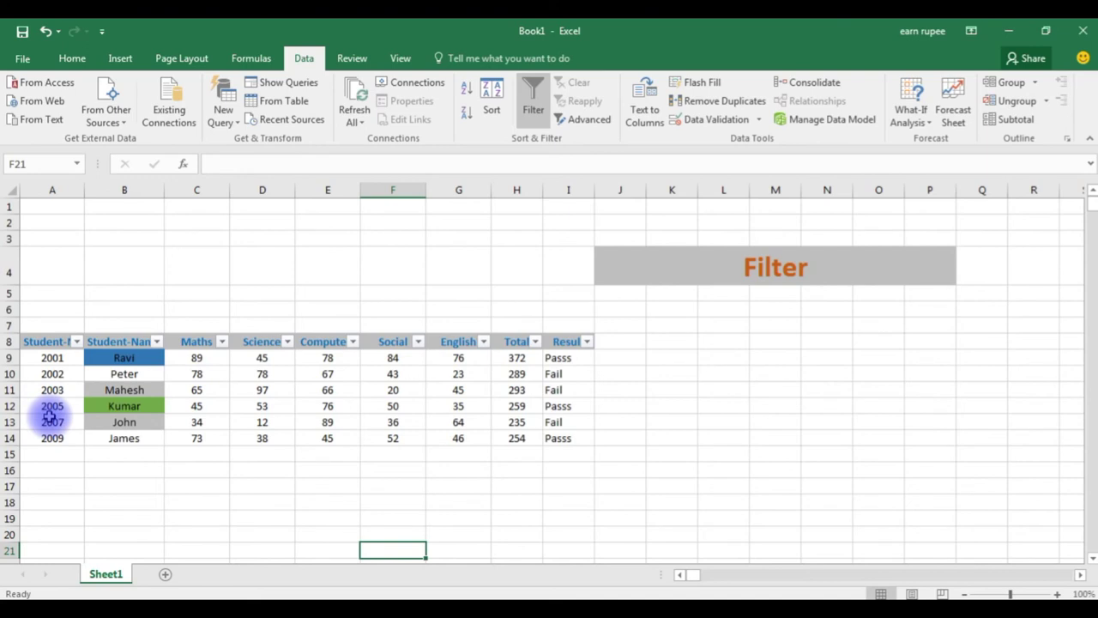
Filter Student-No to equal 2005, then clear that filter.
left_click(76, 342)
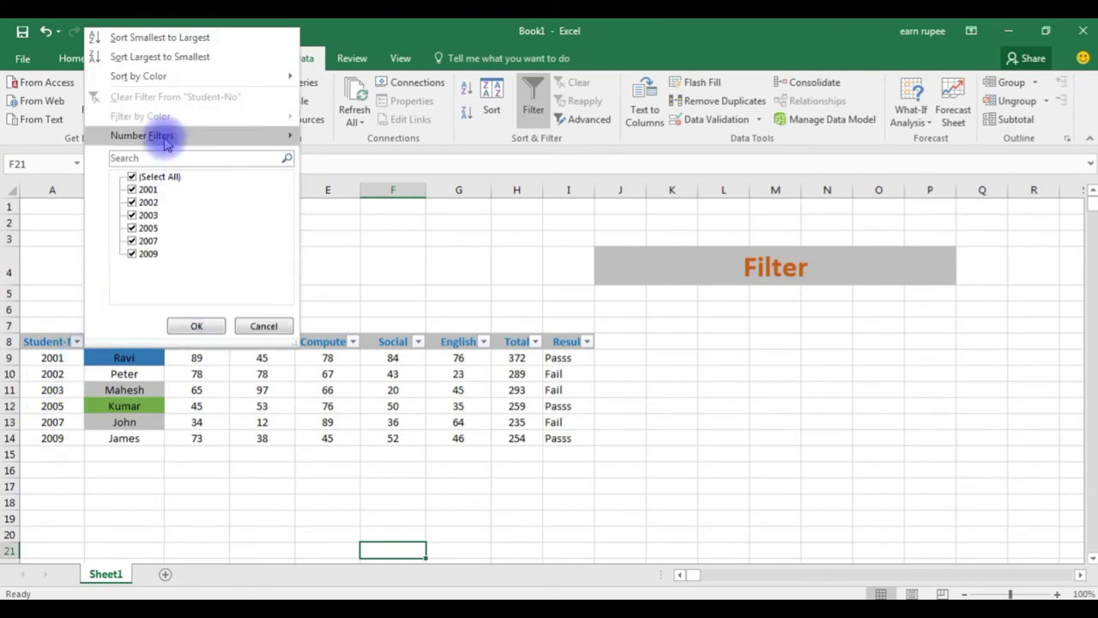
mouse_move(165, 141)
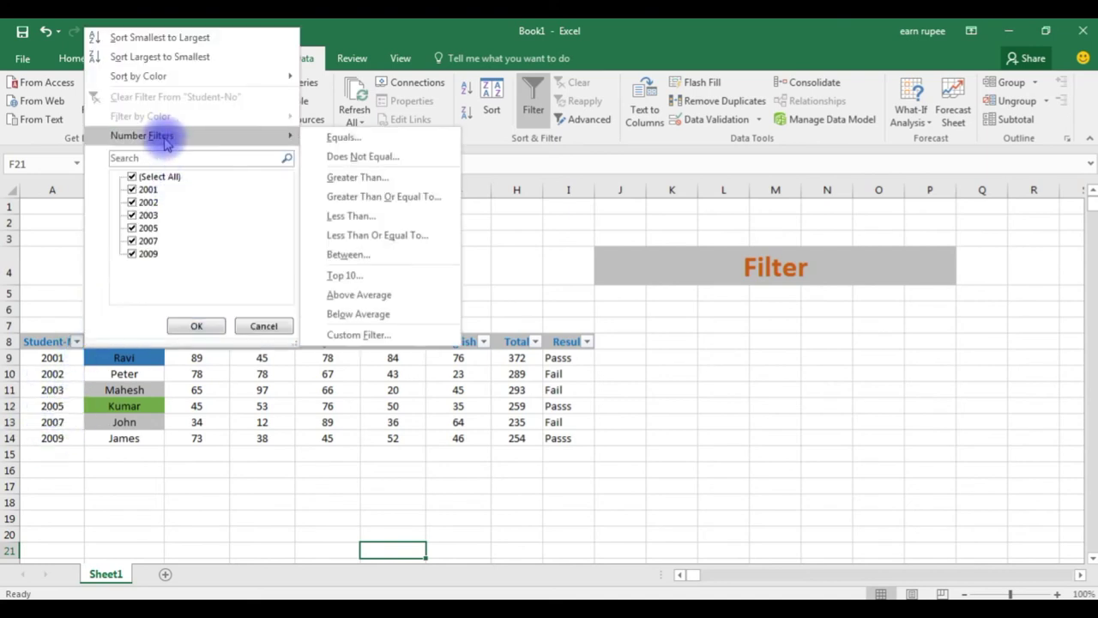
left_click(382, 141)
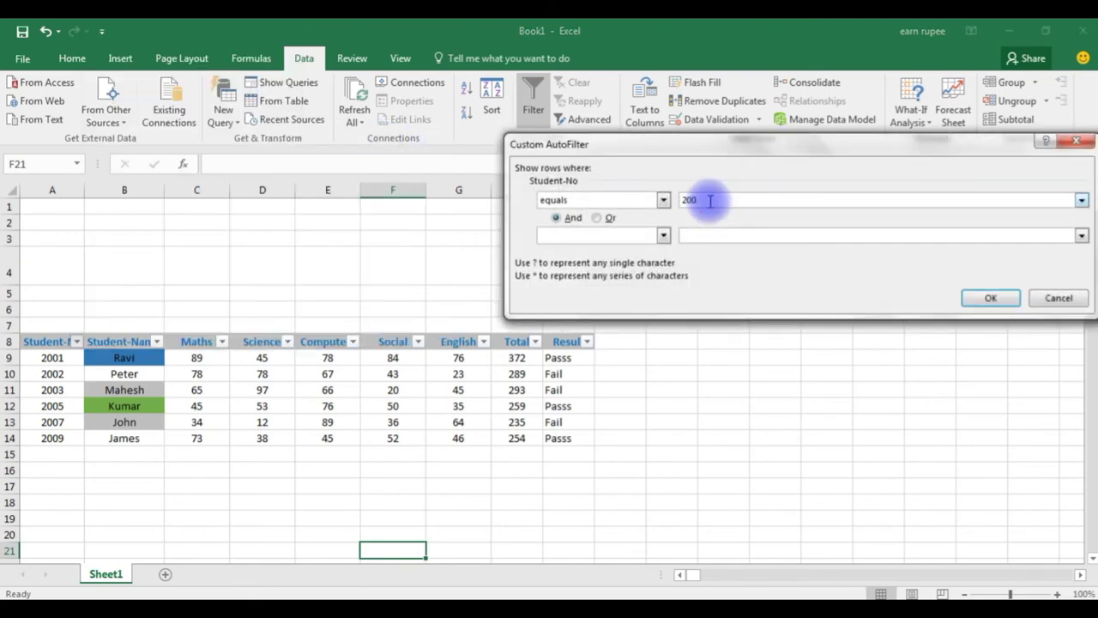
left_click(990, 297)
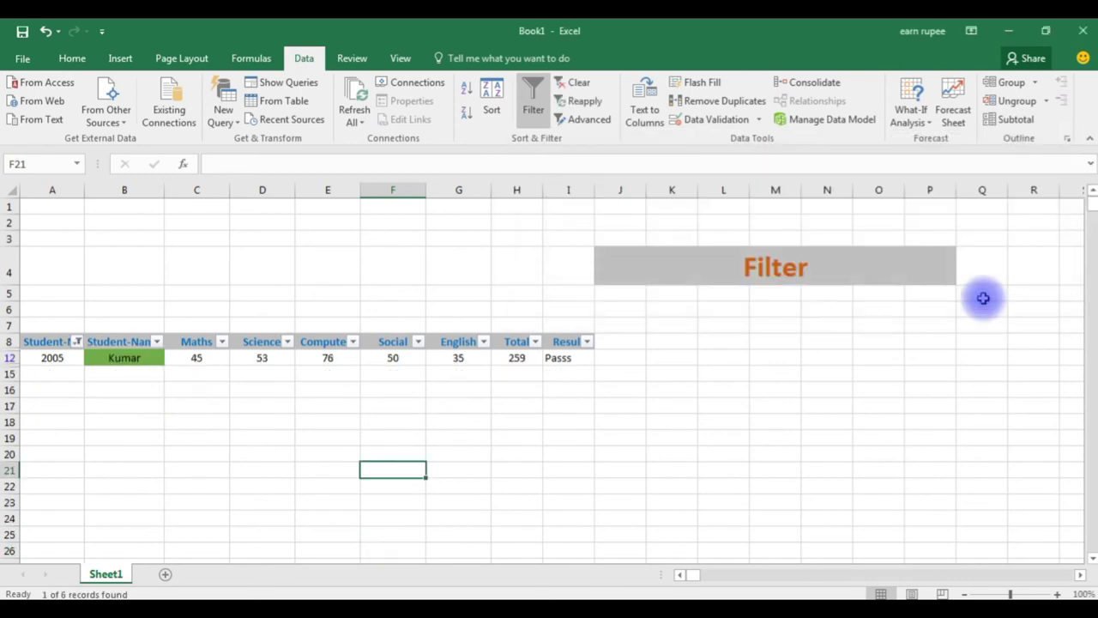
left_click(78, 343)
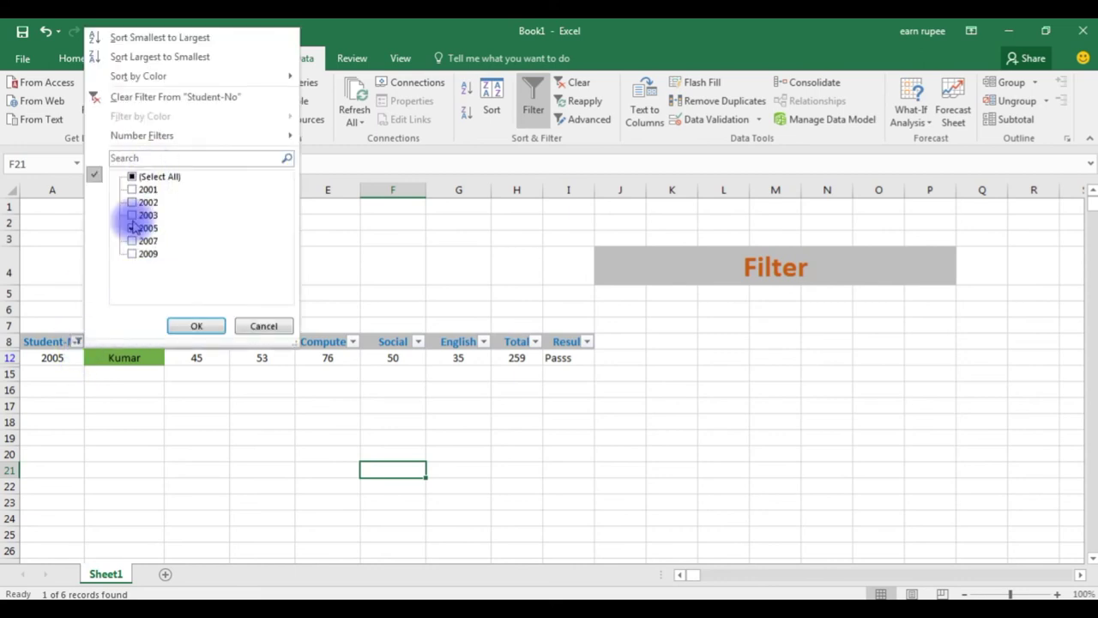
left_click(157, 96)
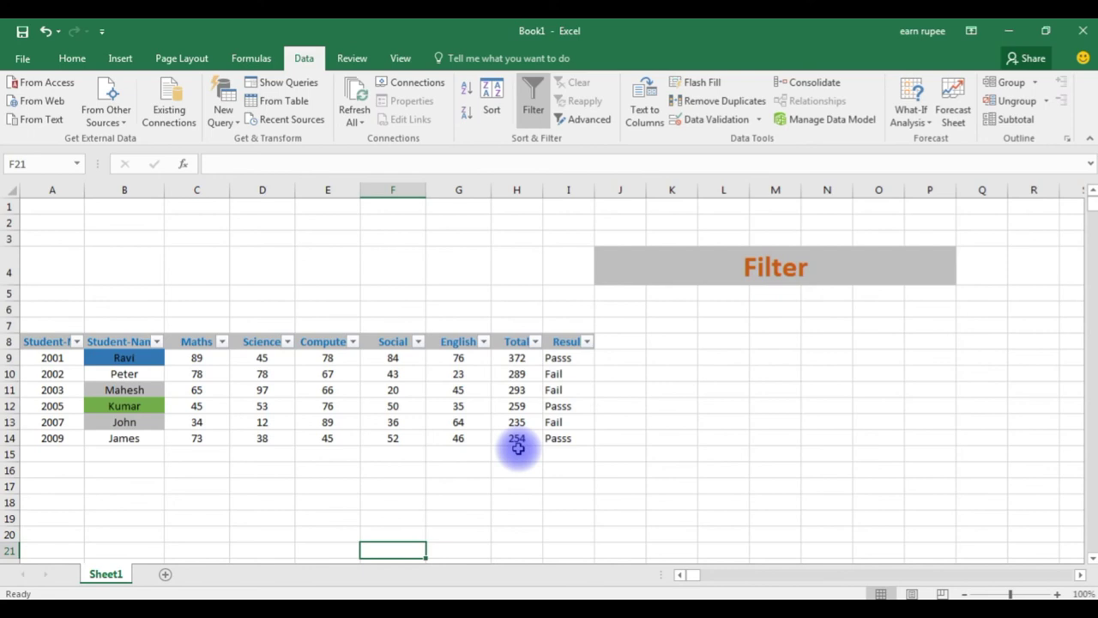
Filter Total to values greater than 280, leaving three students, then clear it.
left_click(535, 342)
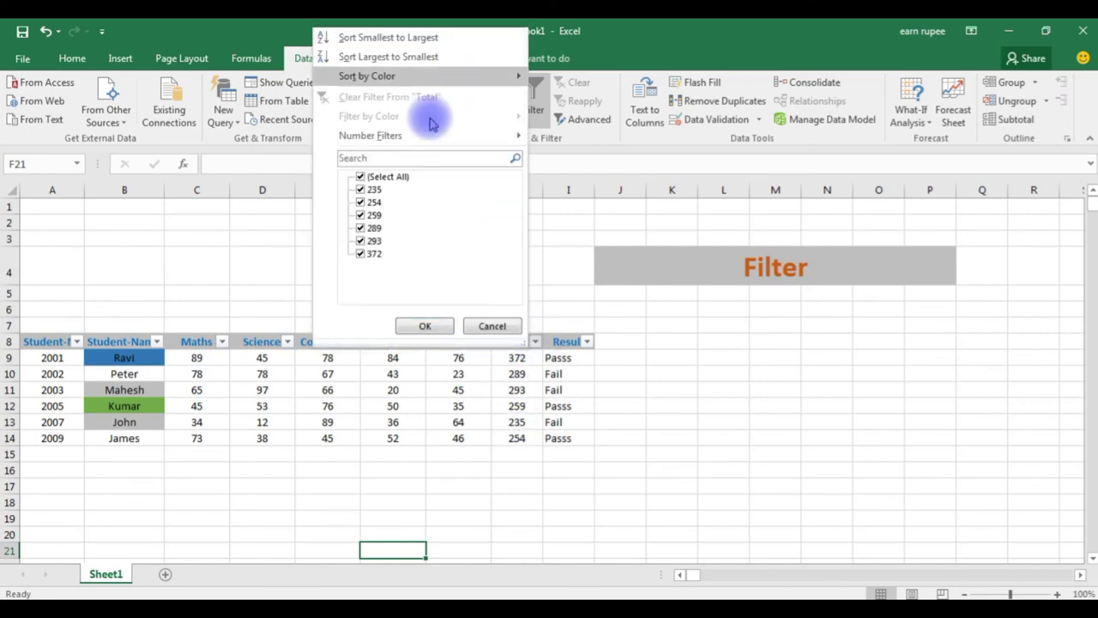
mouse_move(407, 136)
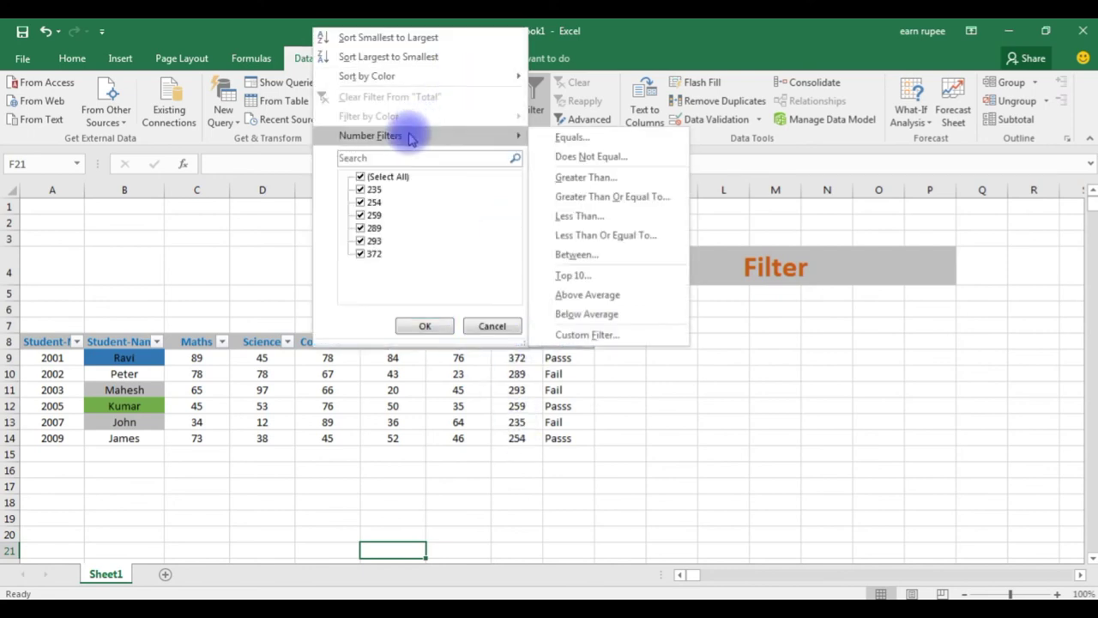
left_click(570, 177)
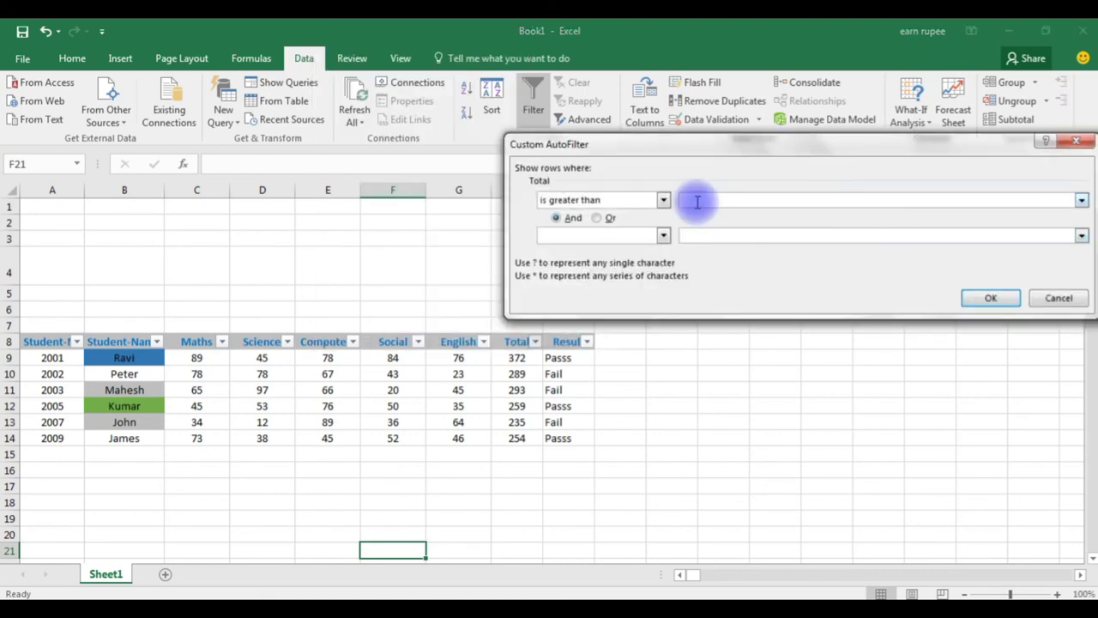
left_click(697, 201)
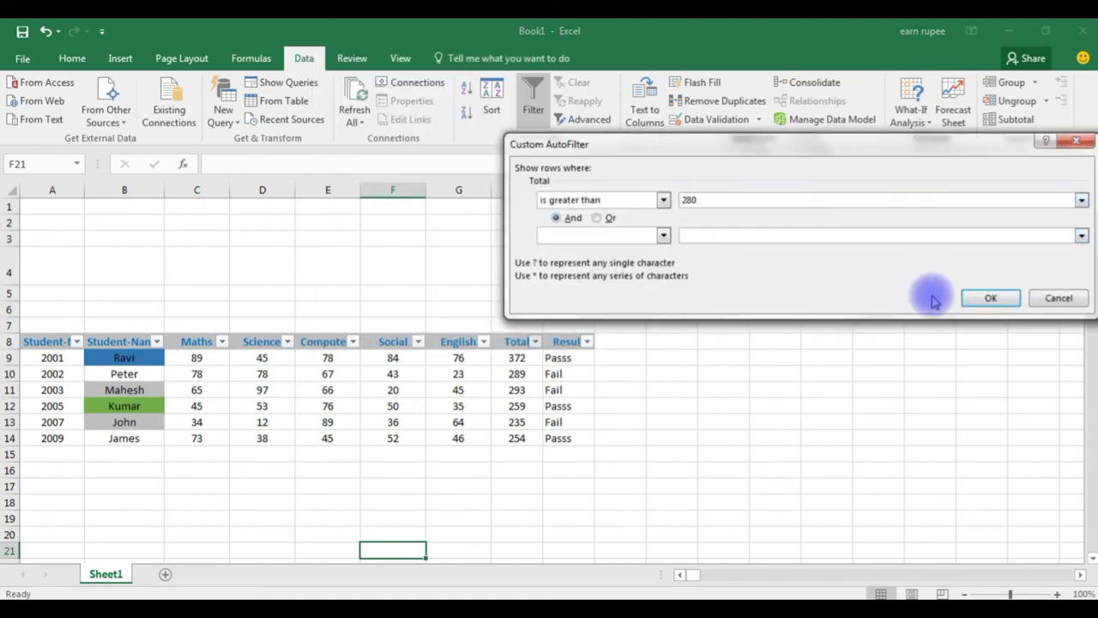
left_click(982, 297)
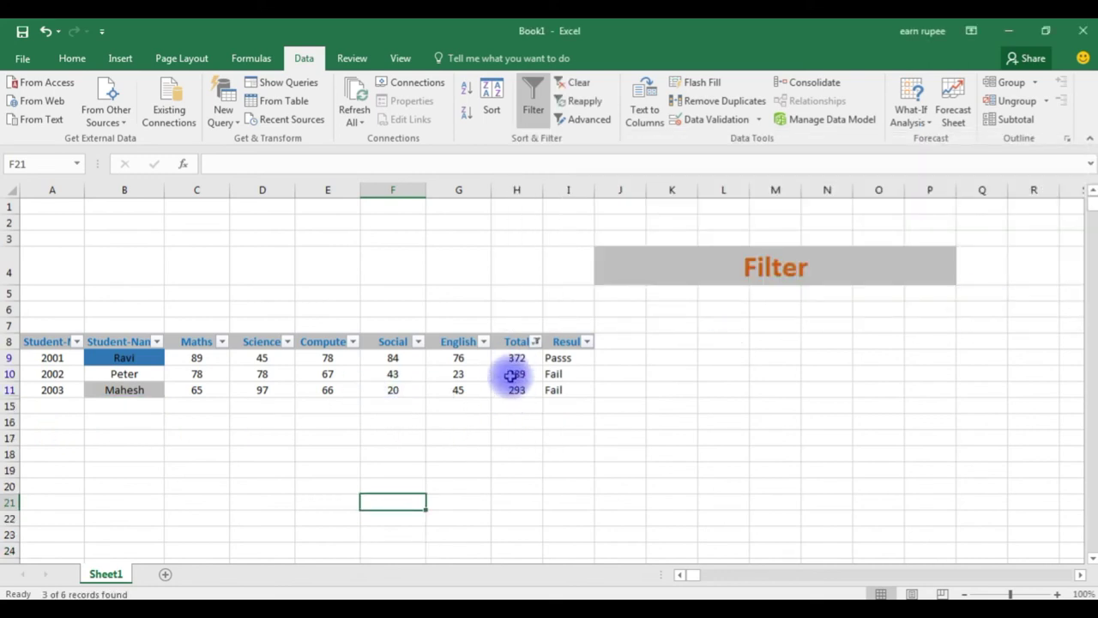
left_click(535, 342)
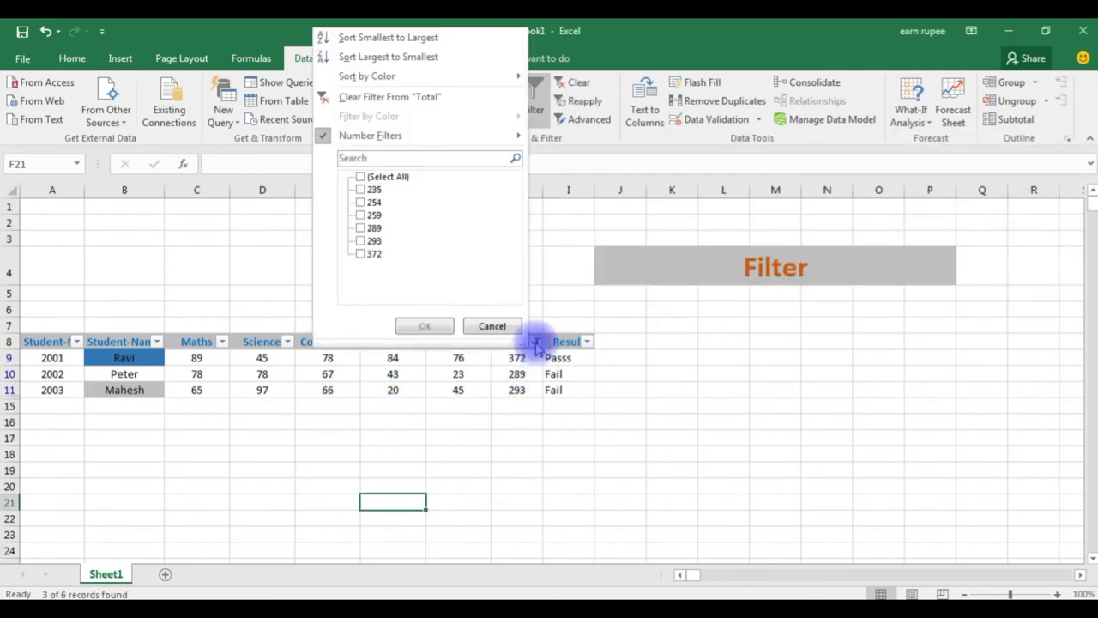
left_click(362, 99)
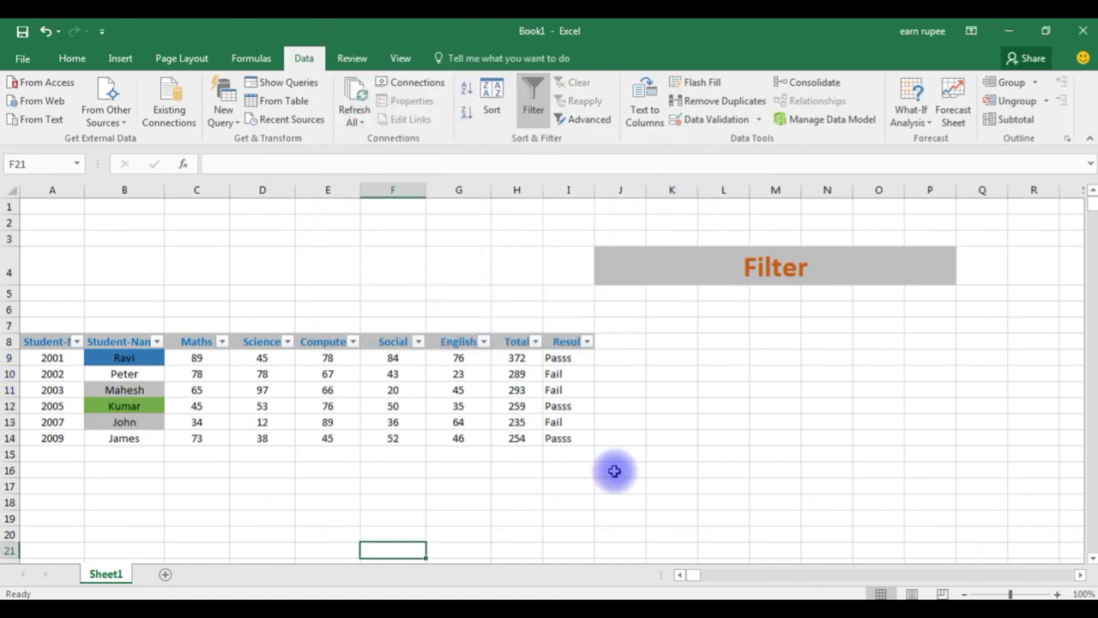